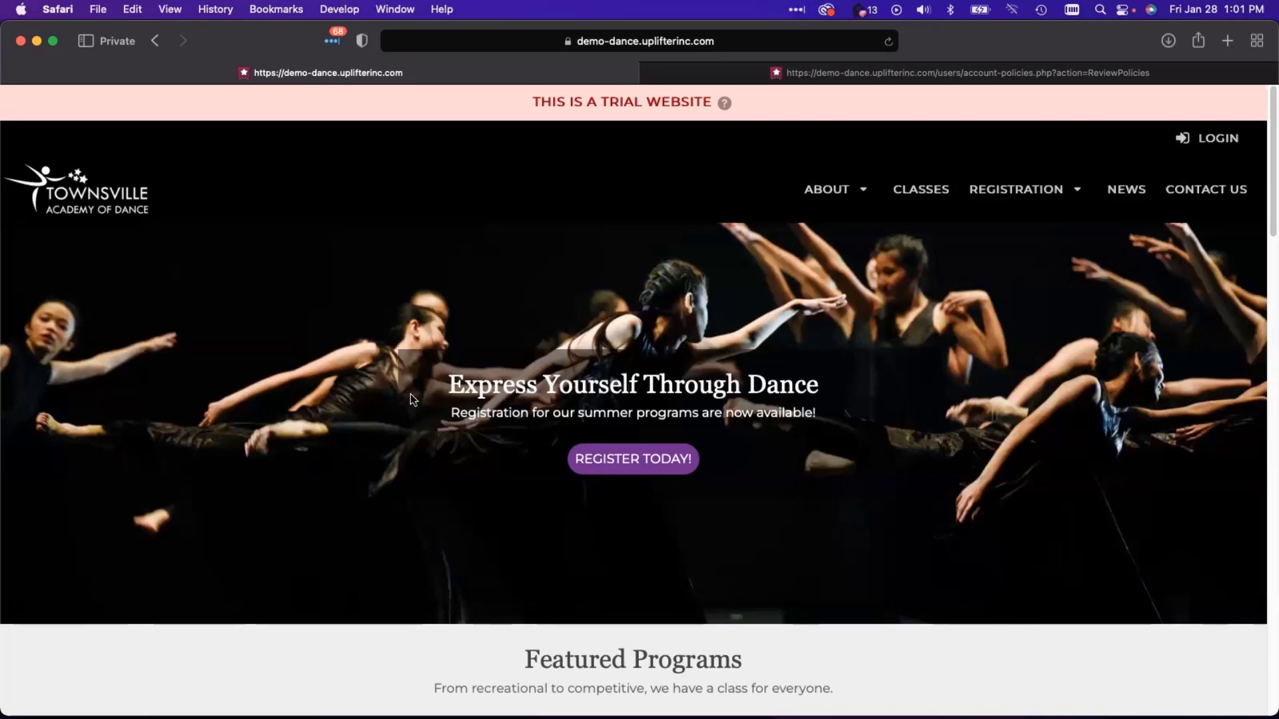
- Look over the Townsville Academy of Dance homepage, then show all open windows side by side
scroll(422, 413, down, 5)
scroll(426, 428, up, 5)
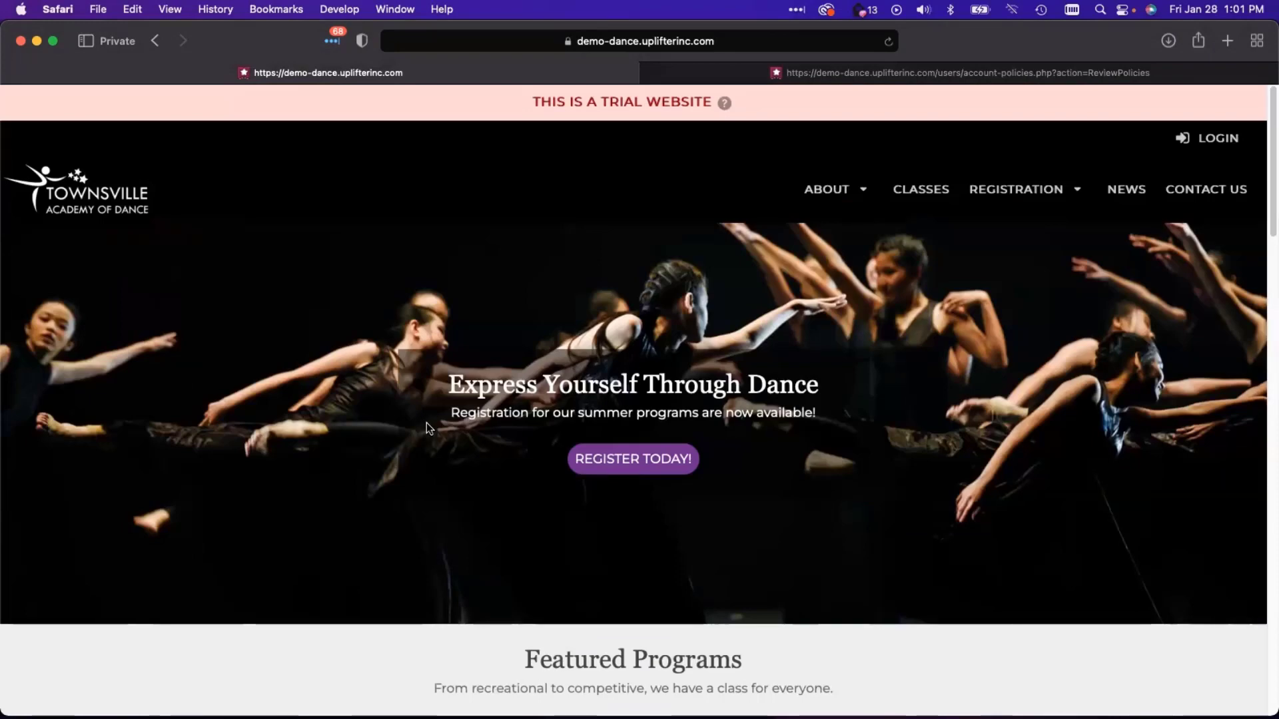
key(ctrl+Up)
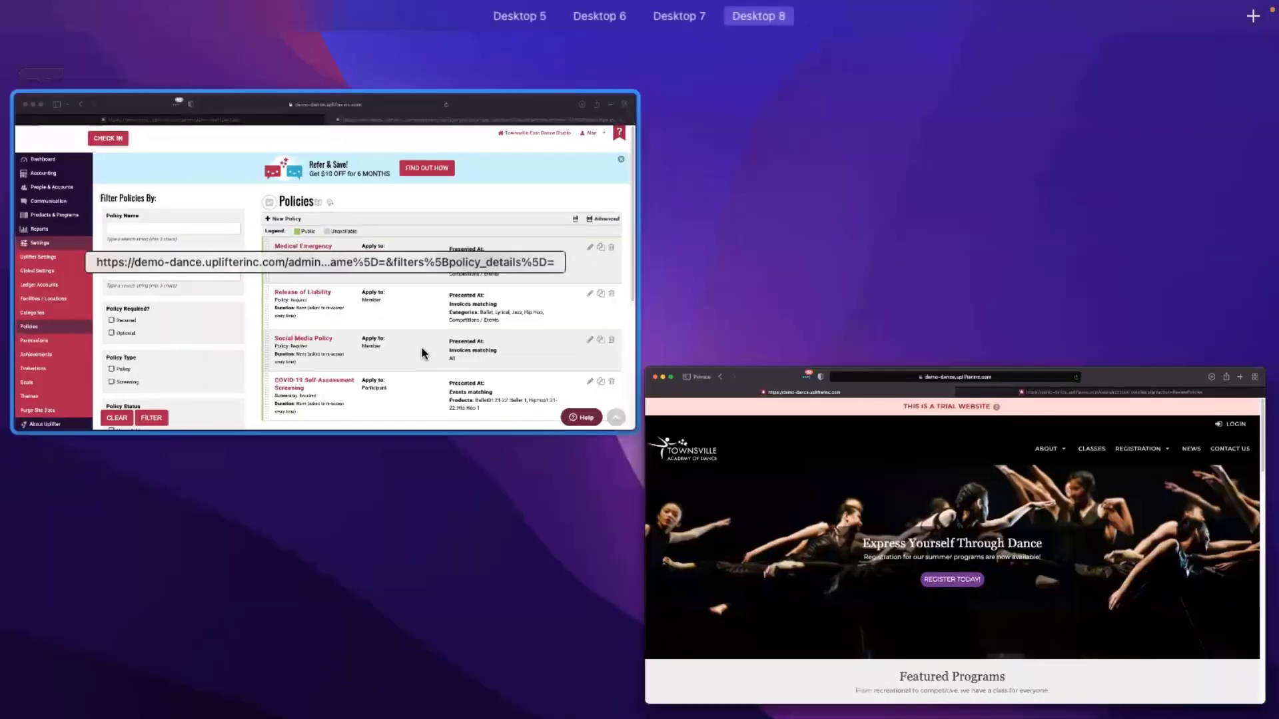
- Bring the admin Policies window forward and start a new policy
click(422, 354)
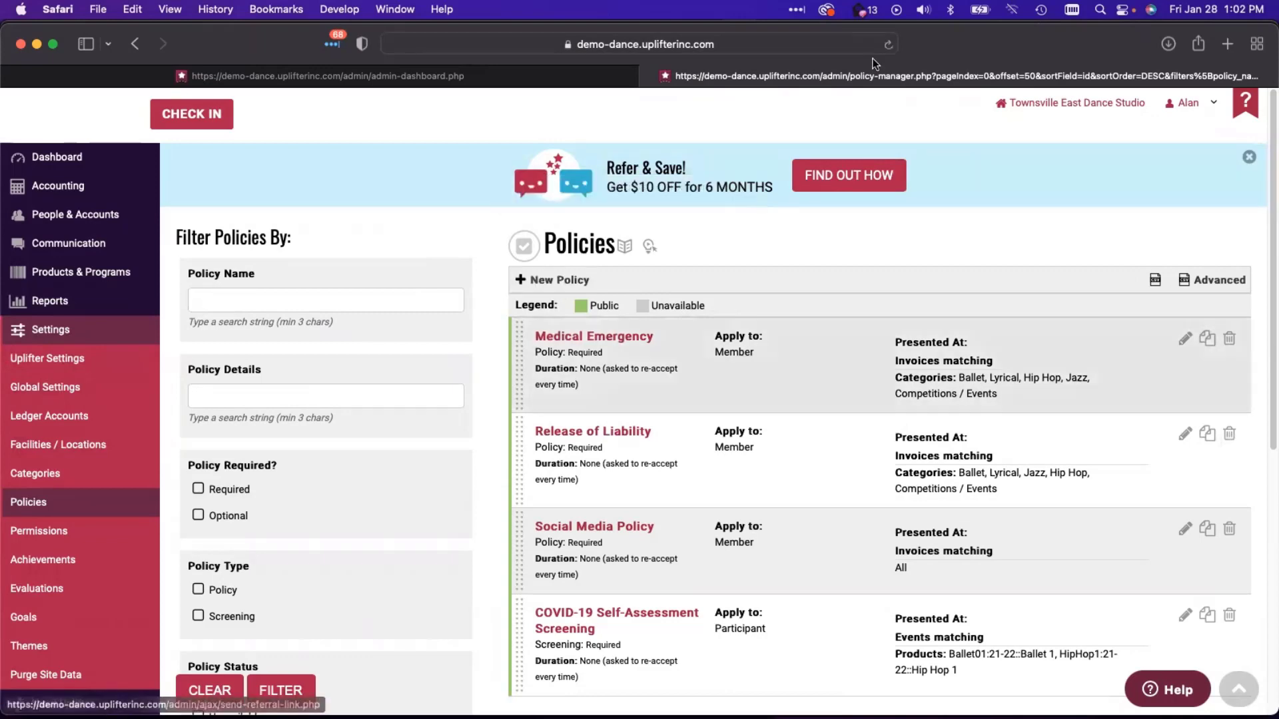
click(561, 286)
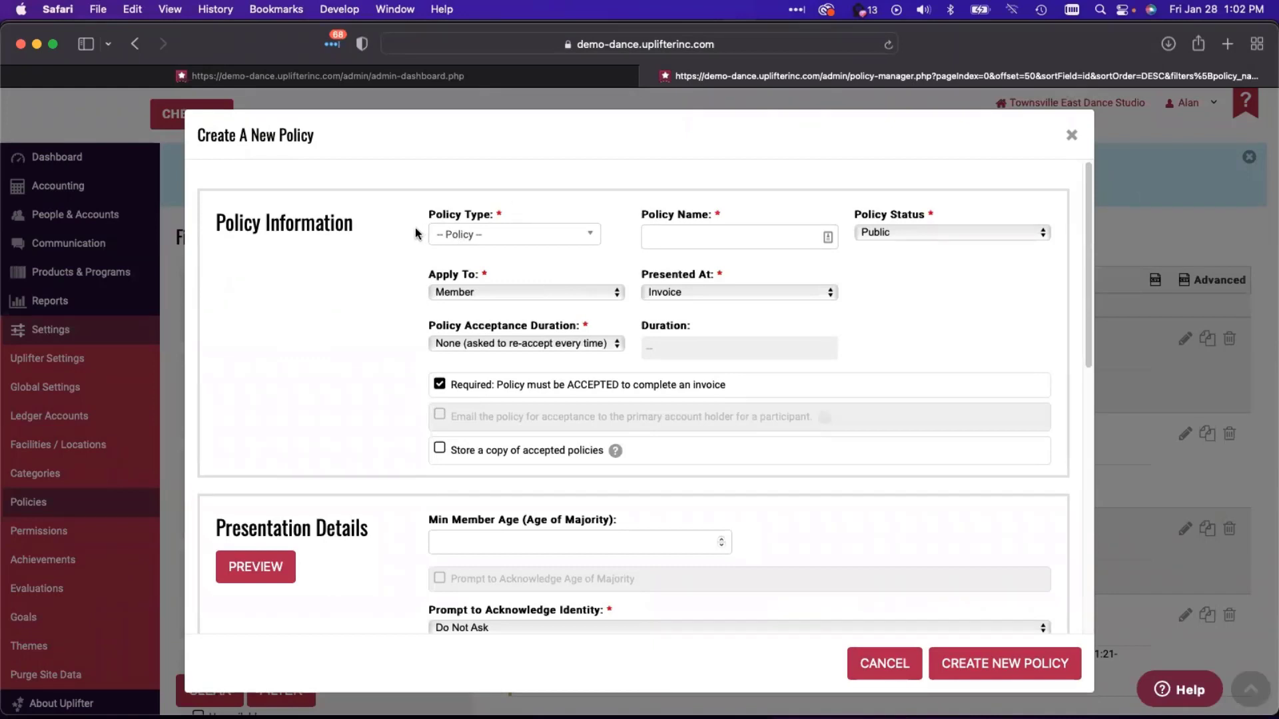
- Set the new policy type to Screening, applied to Participant and presented at Event Attendance
click(500, 242)
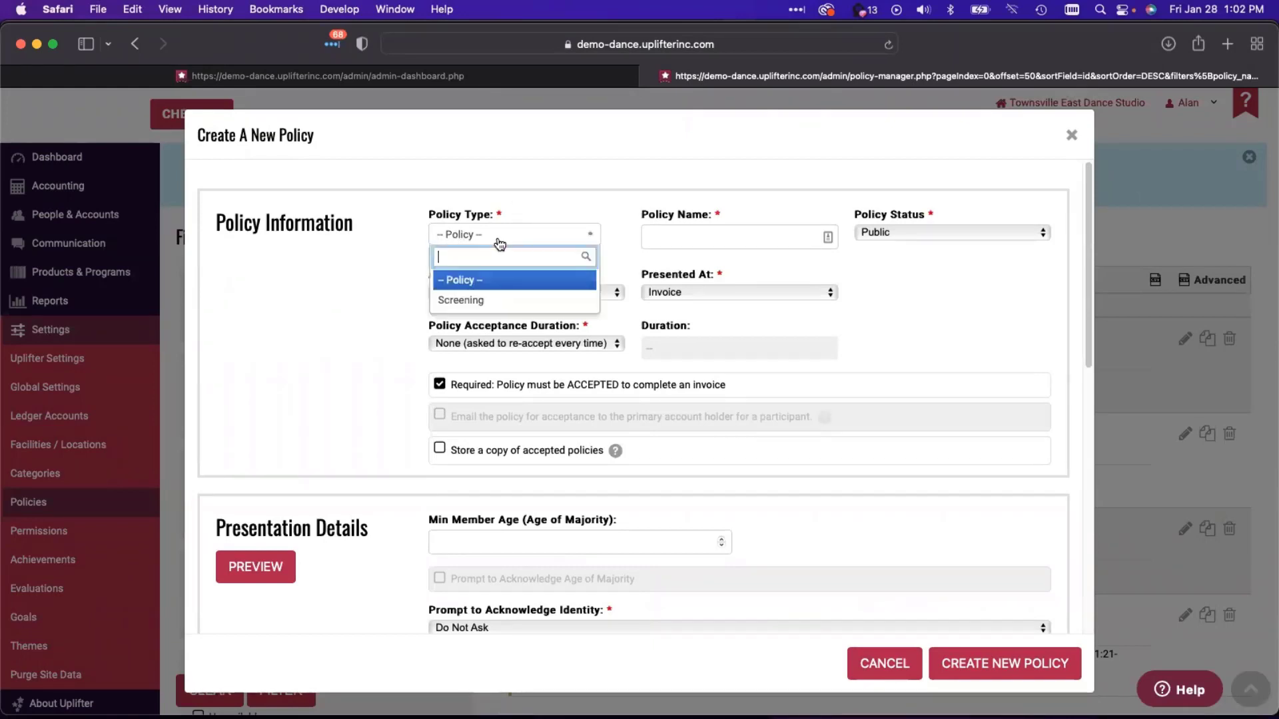
click(446, 303)
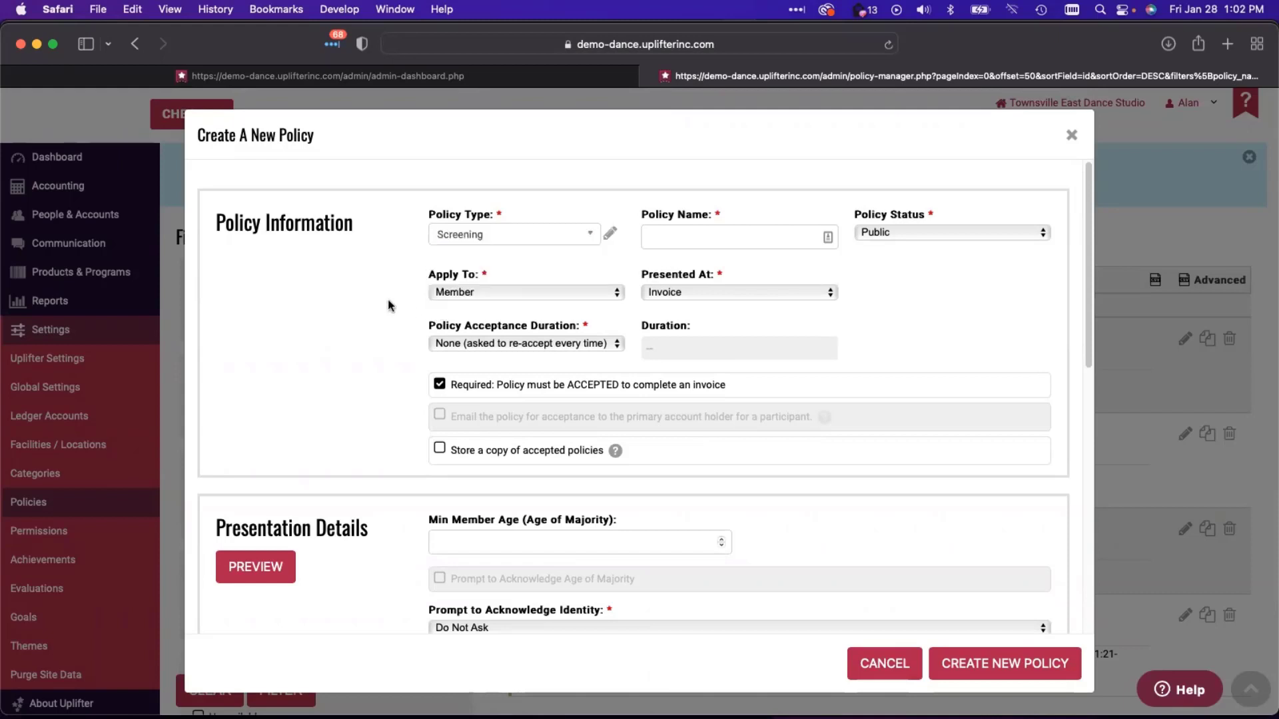
click(726, 241)
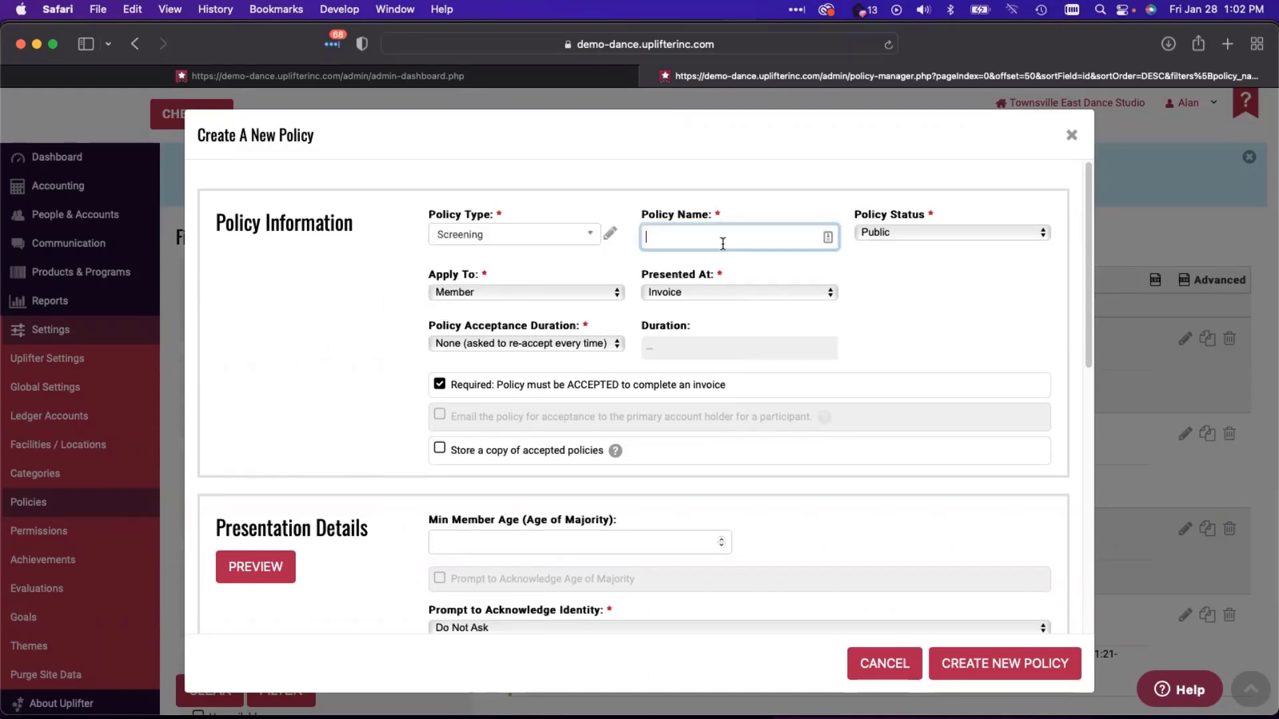
click(566, 290)
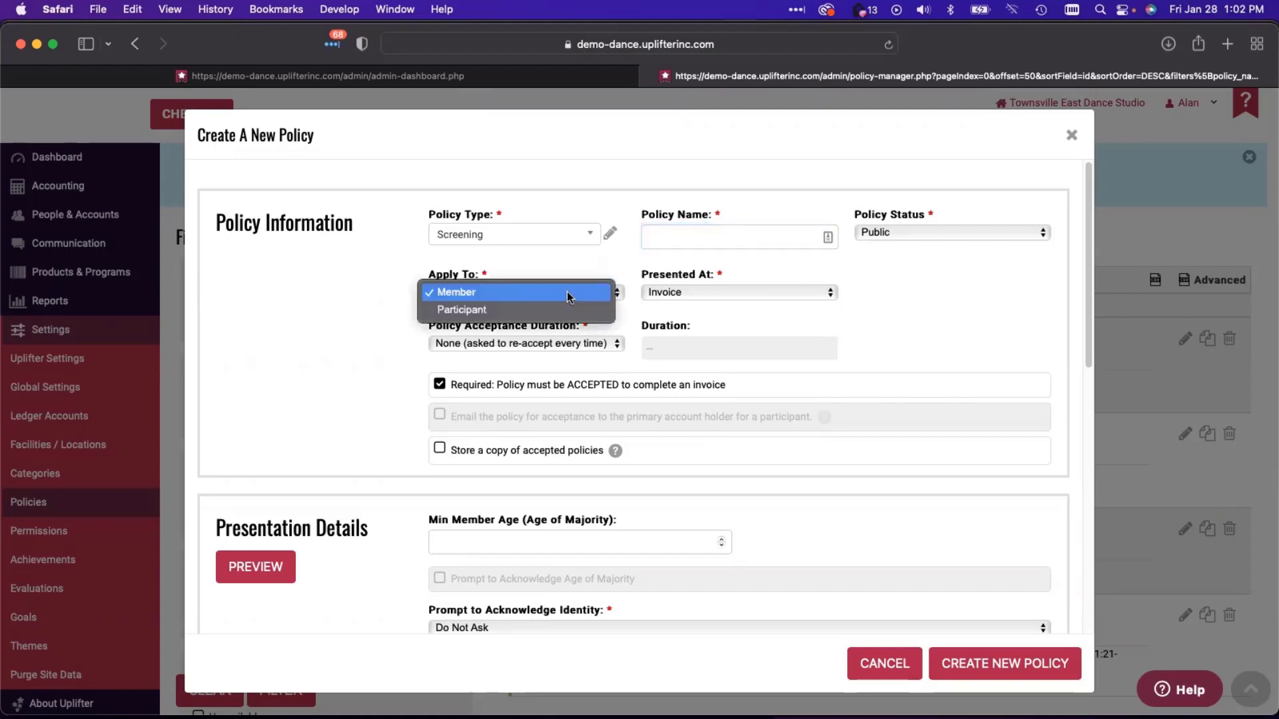
click(559, 310)
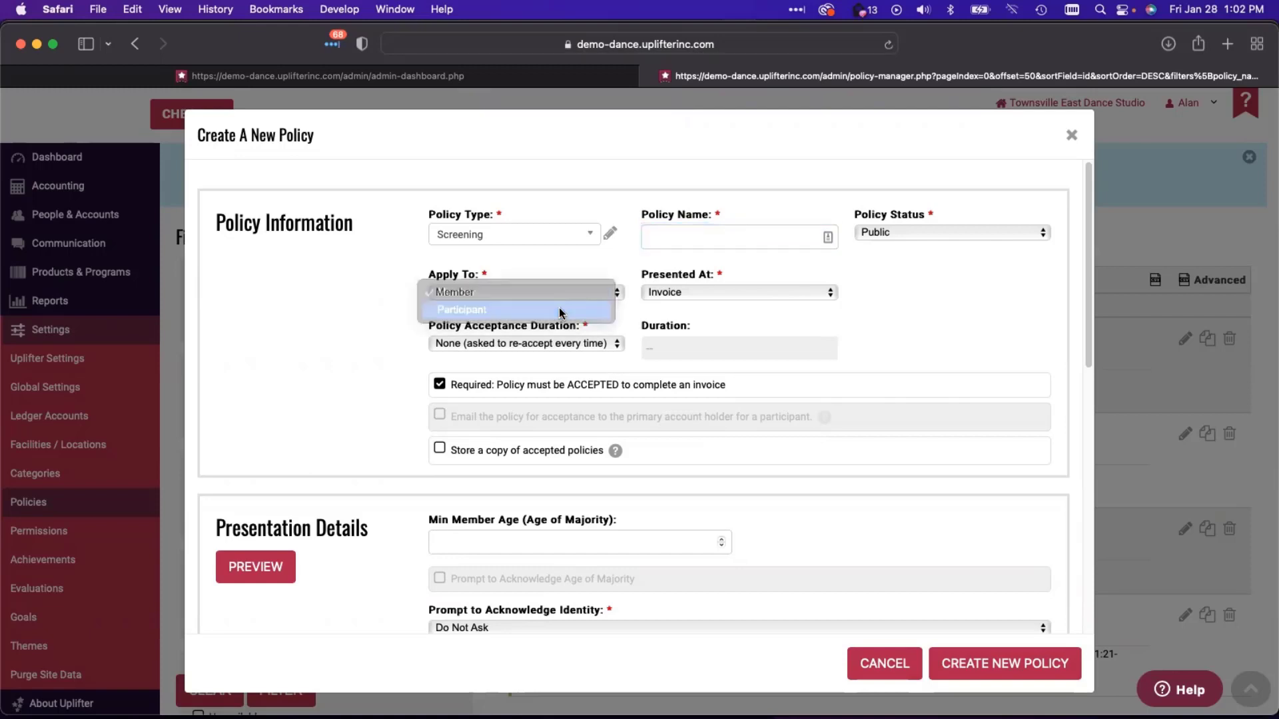
click(690, 295)
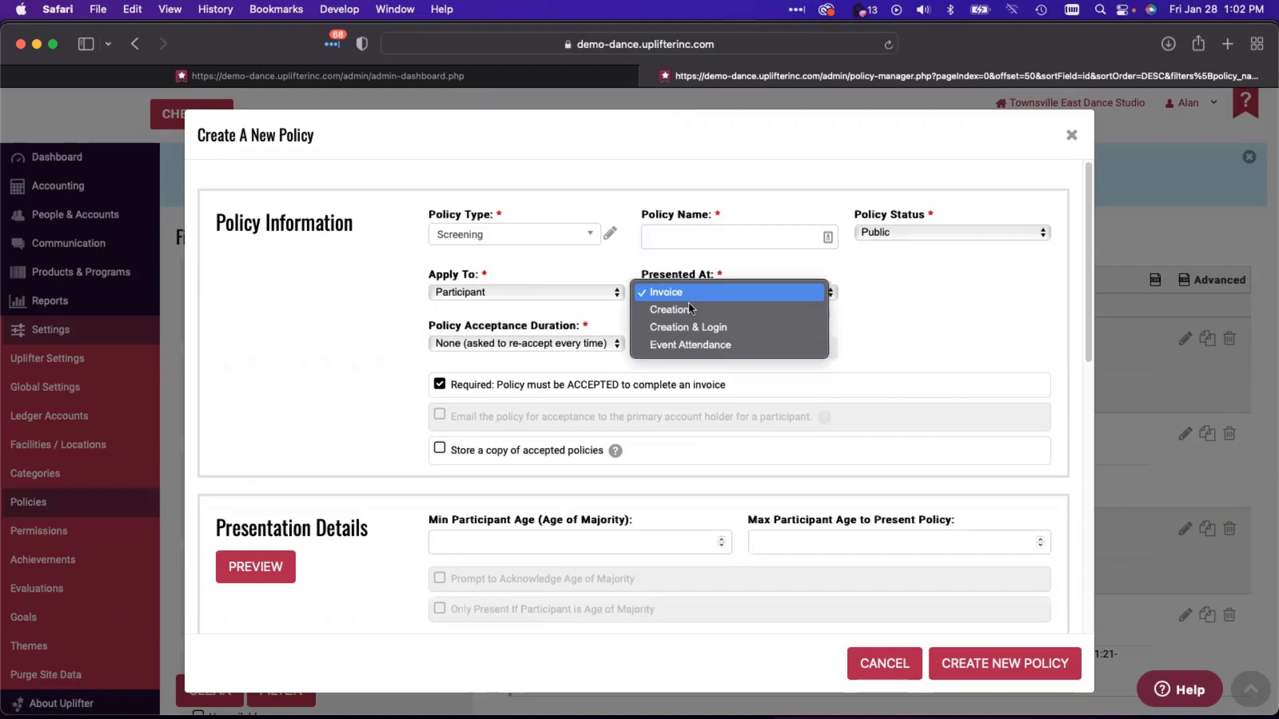
click(683, 345)
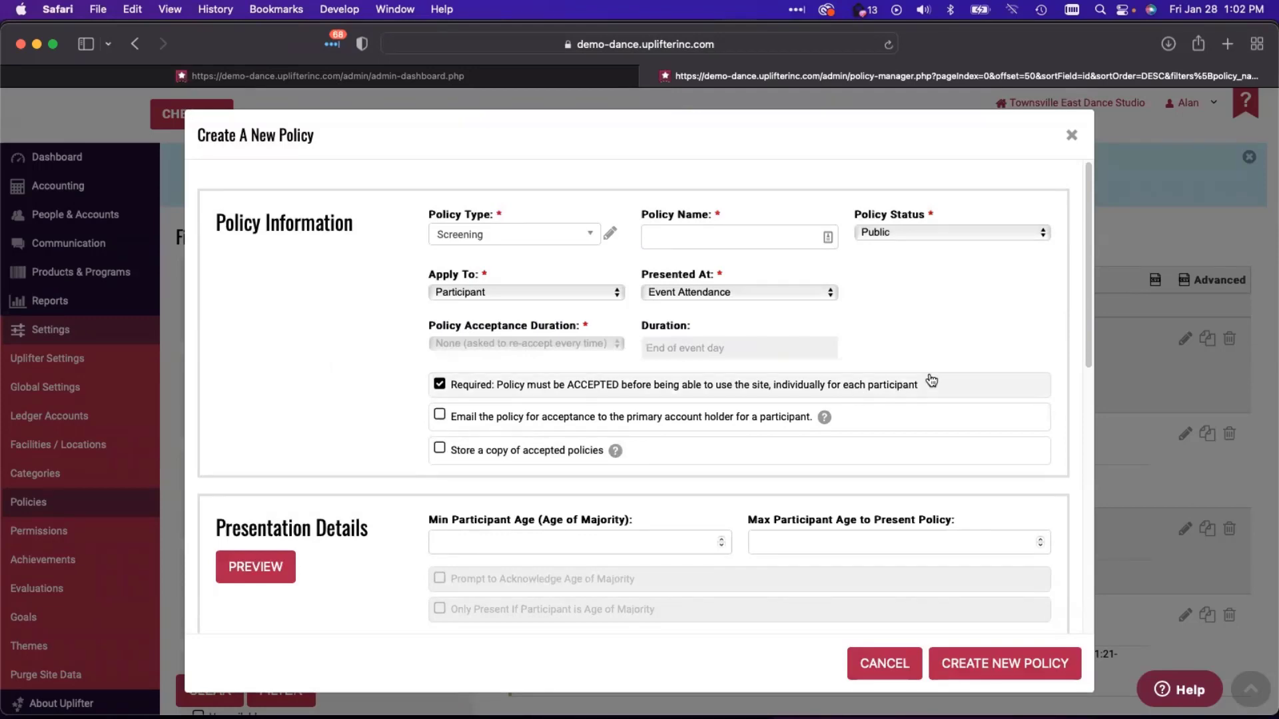
scroll(932, 373, down, 10)
scroll(805, 457, up, 10)
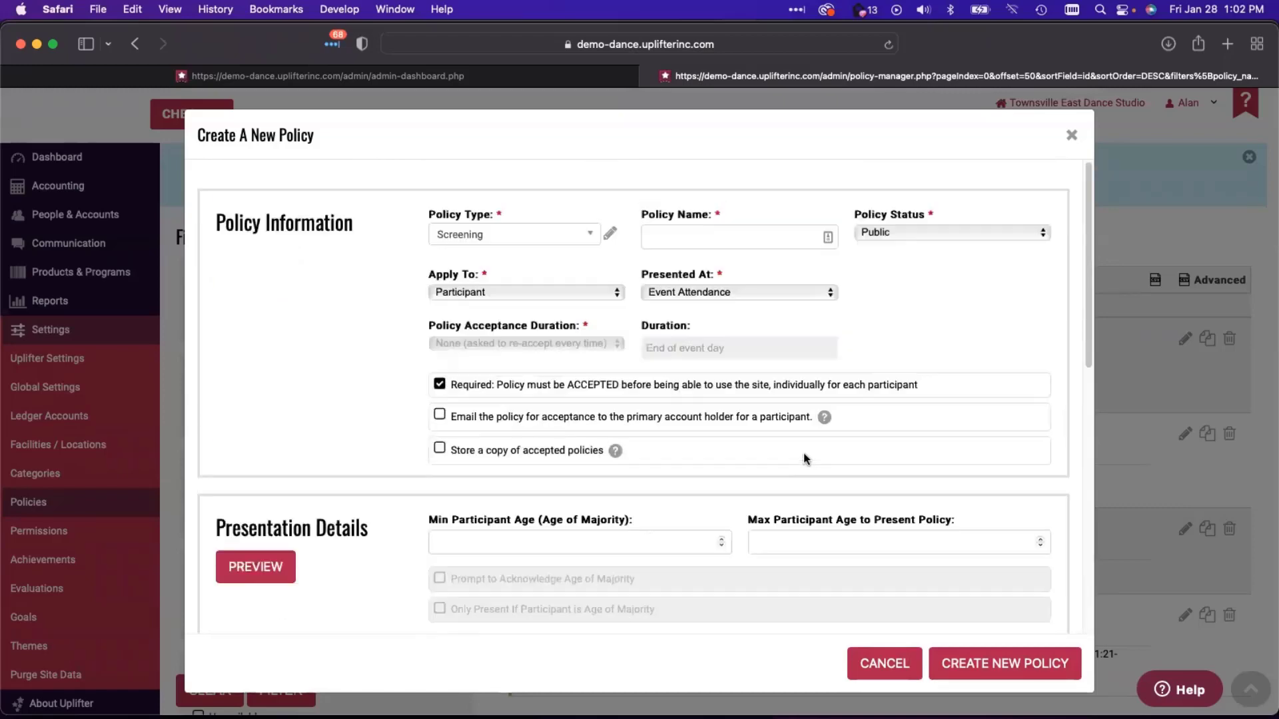
scroll(562, 560, down, 10)
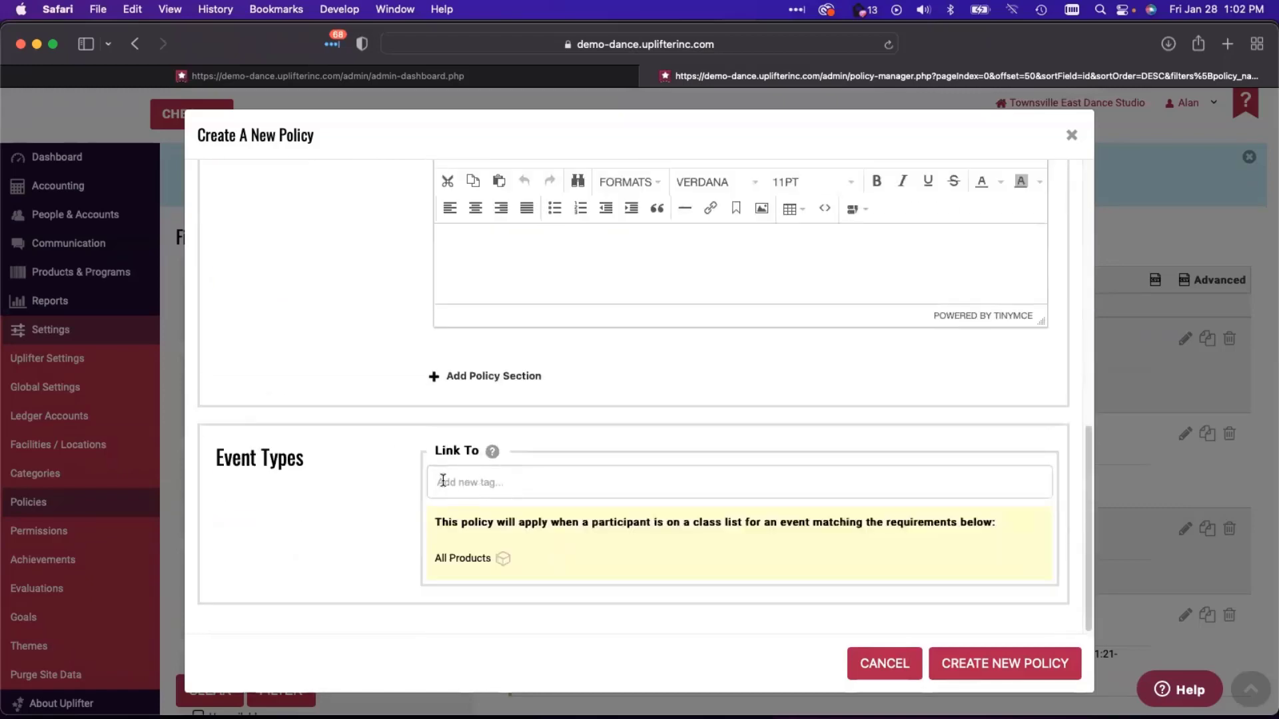
scroll(455, 490, up, 7)
scroll(454, 490, up, 3)
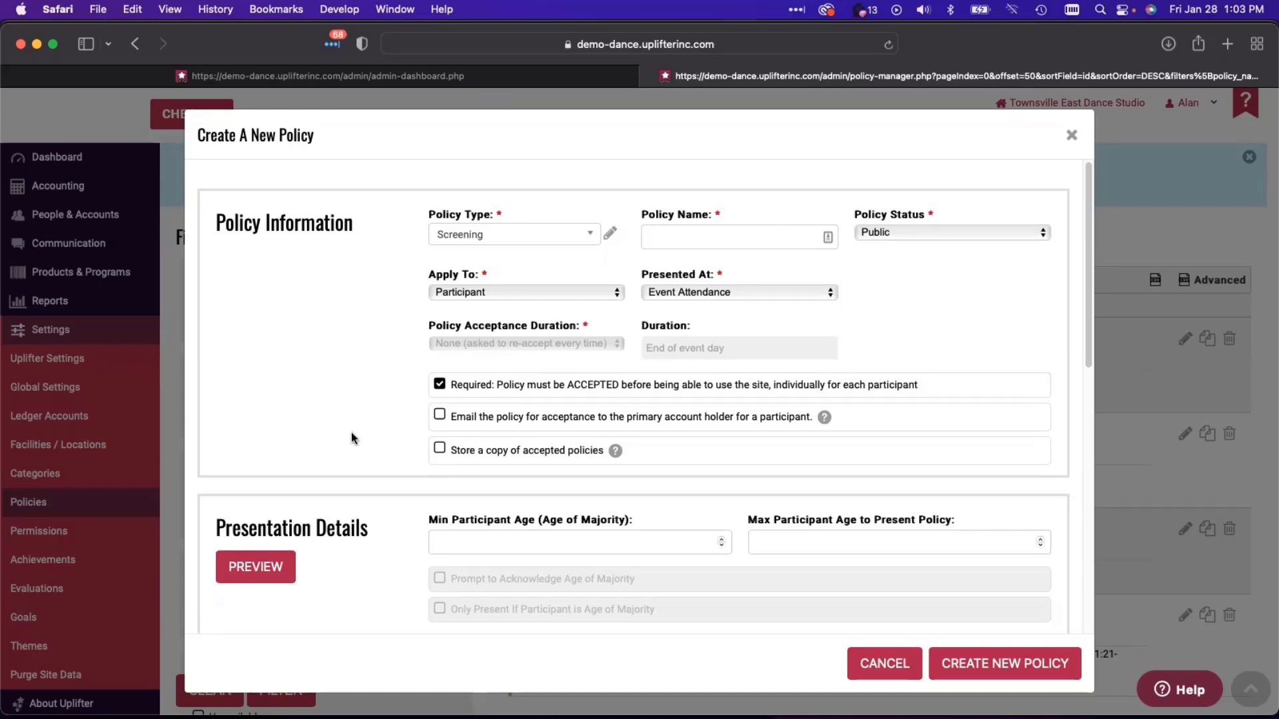
scroll(351, 437, down, 1)
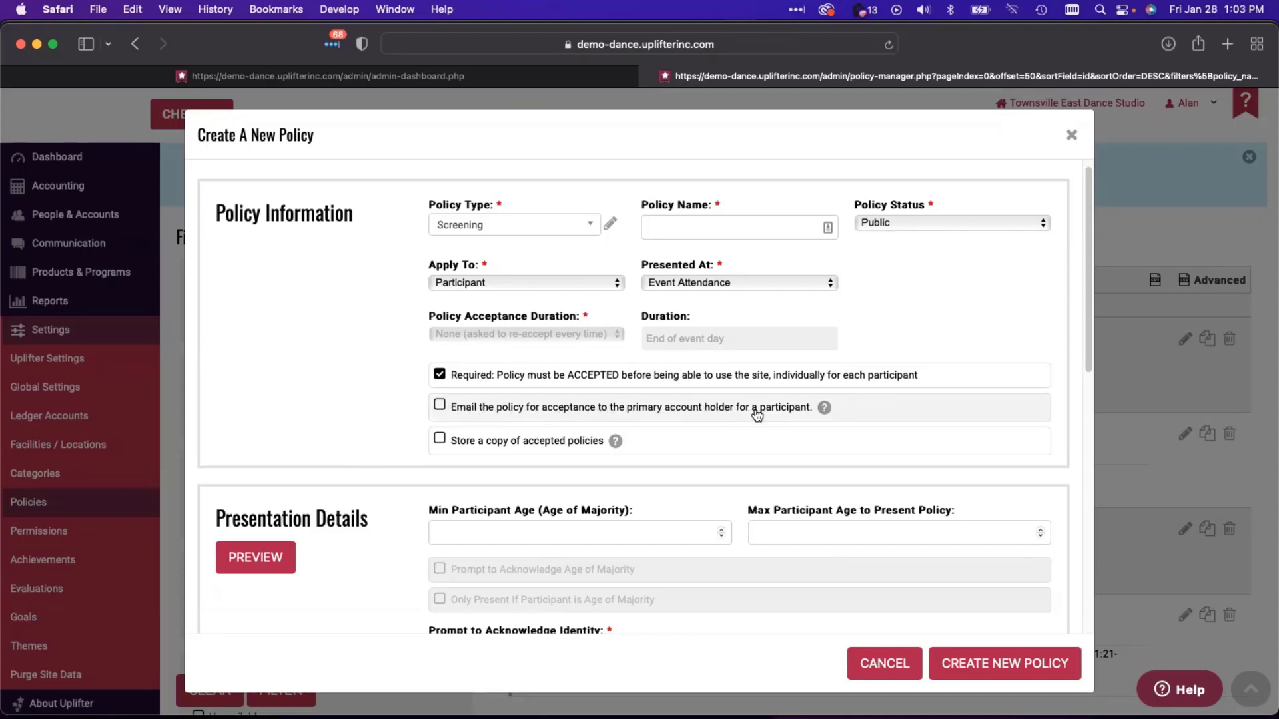
- Tick 'Email the policy for acceptance to the primary account holder' and review the form
click(439, 406)
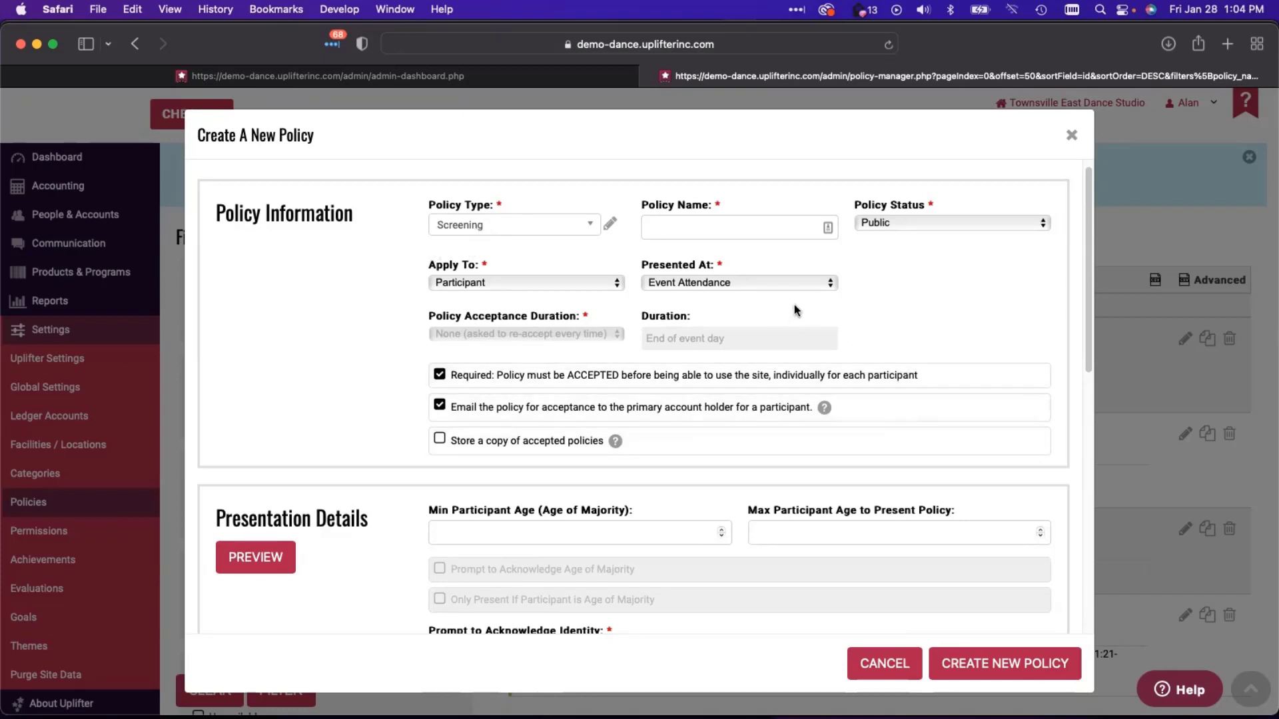
scroll(351, 416, down, 5)
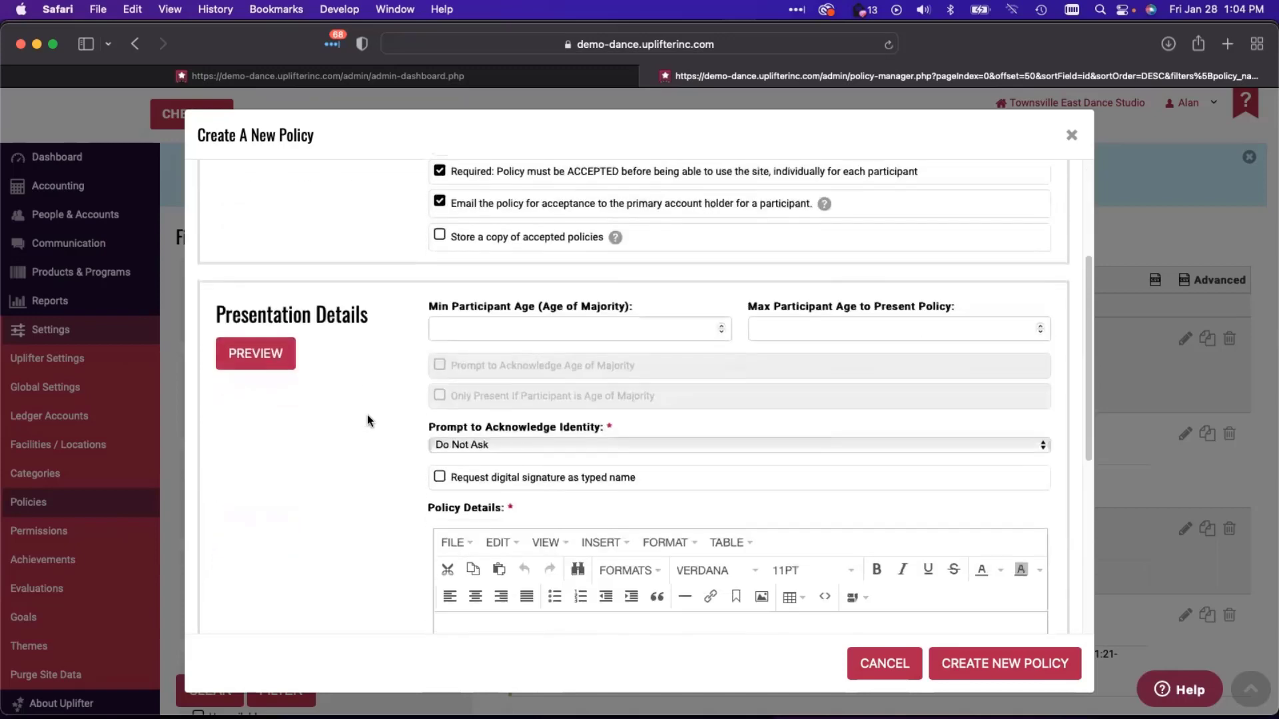
scroll(368, 416, down, 3)
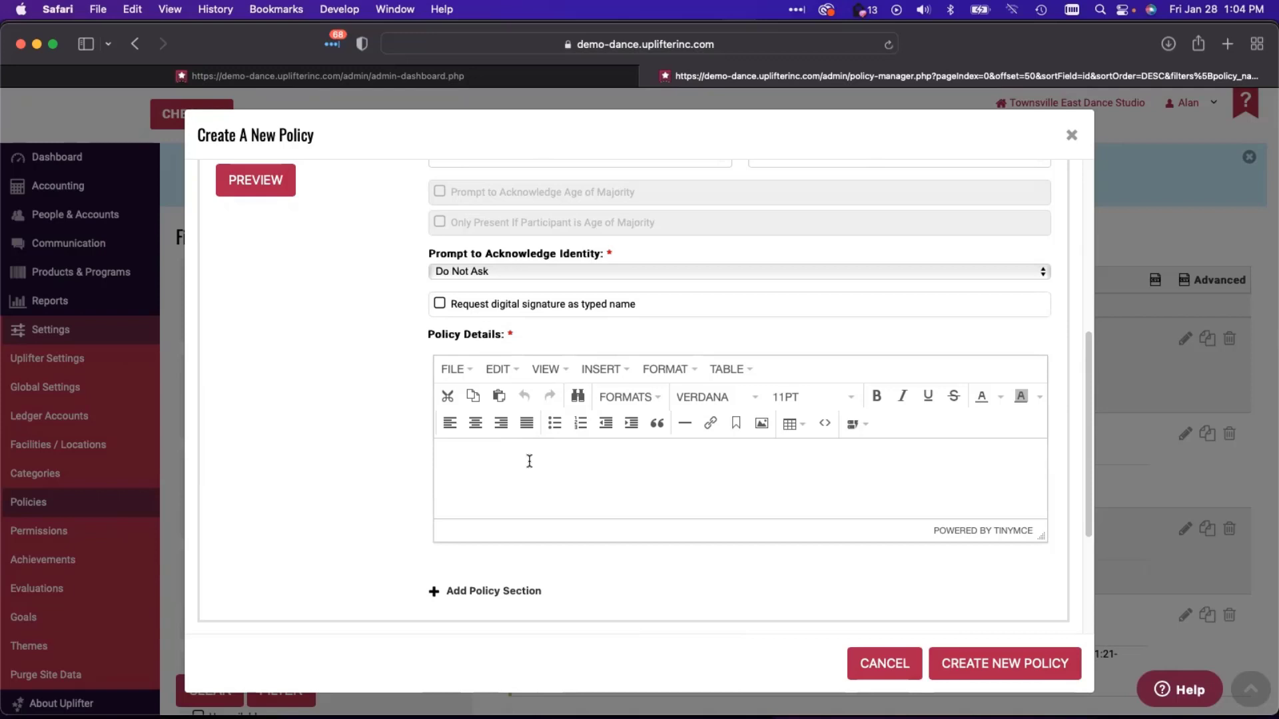
scroll(526, 442, up, 6)
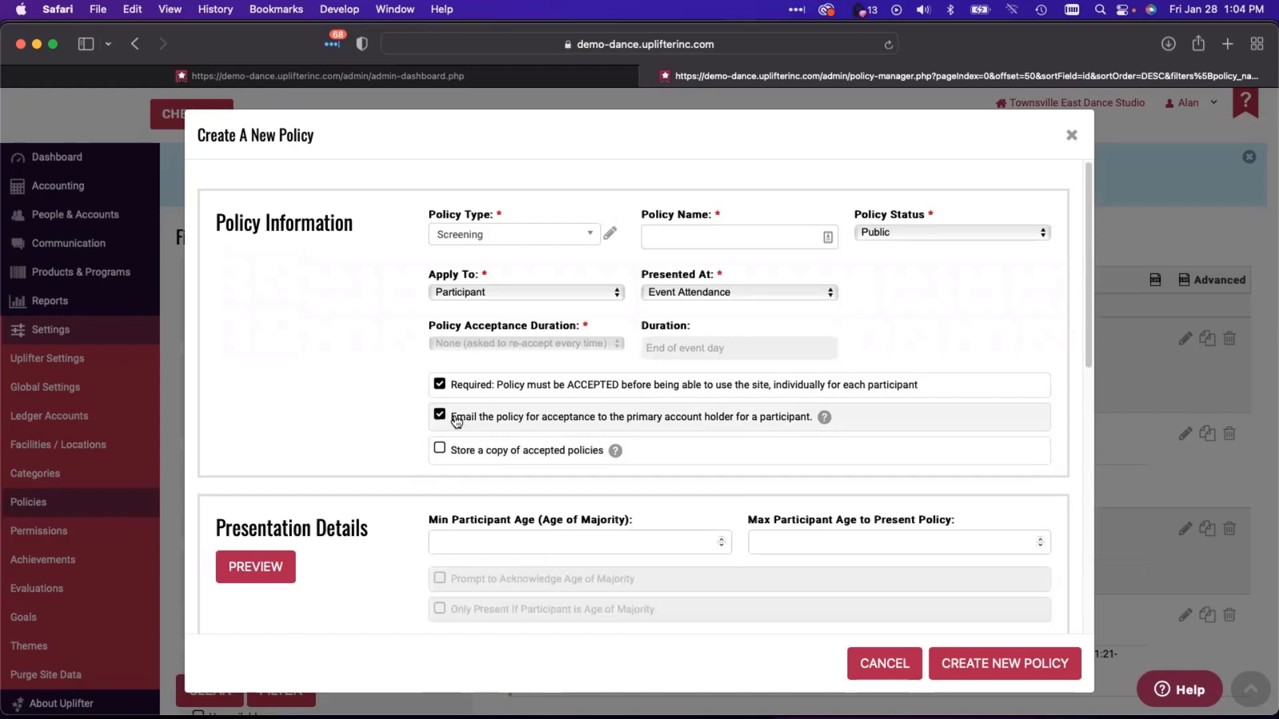
- Discard the unsaved new policy and edit the COVID-19 Self-Assessment Screening policy
click(873, 668)
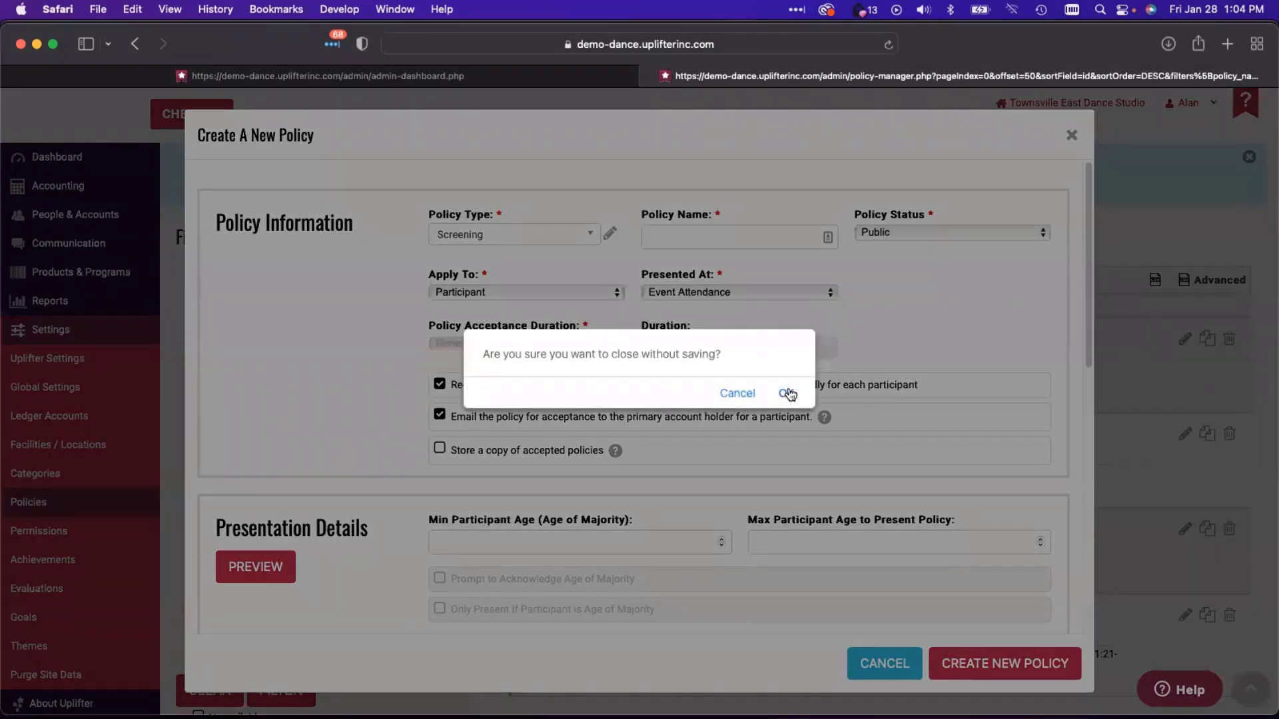
click(785, 394)
scroll(724, 485, down, 2)
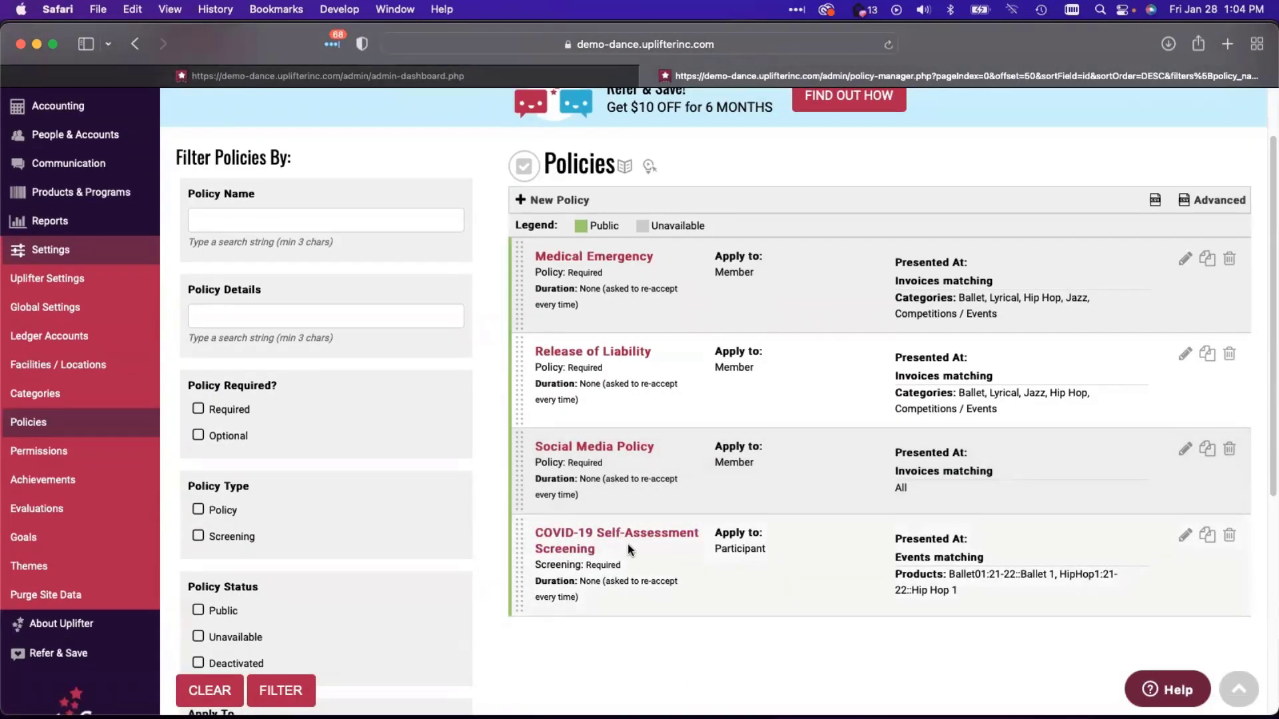
click(1185, 536)
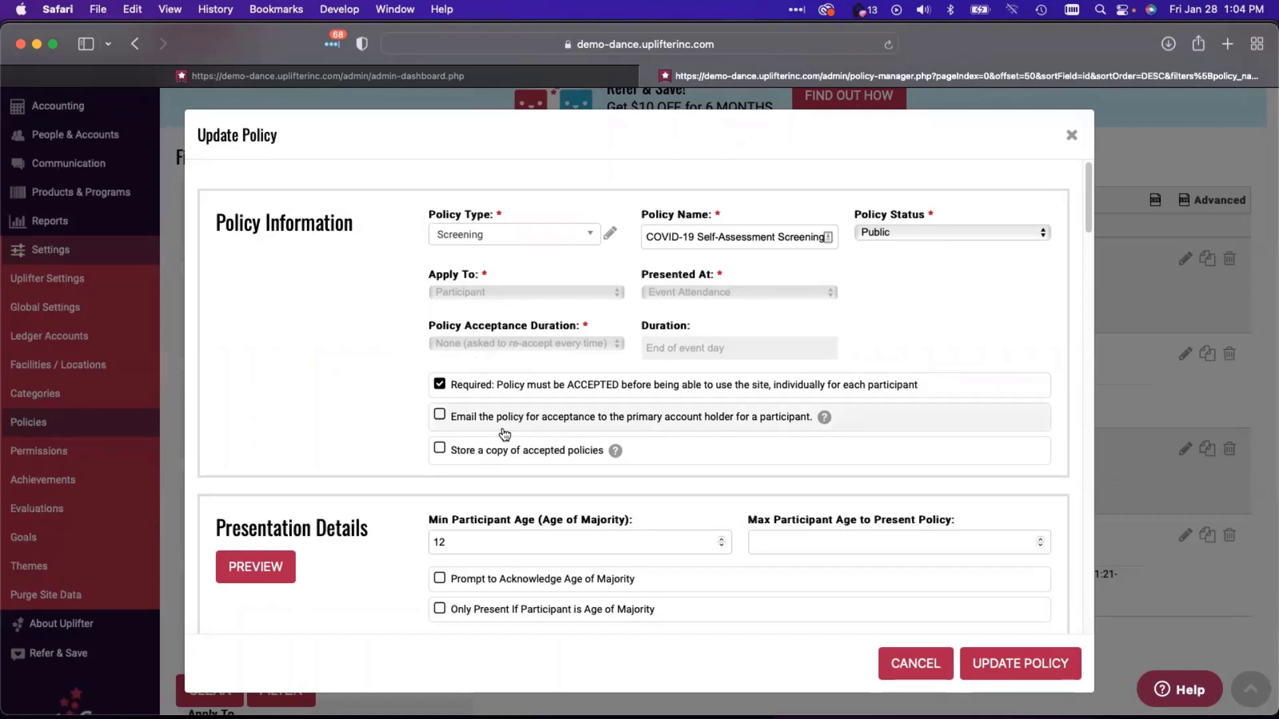
- Preview the COVID-19 screening as a participant sees it
scroll(342, 484, down, 10)
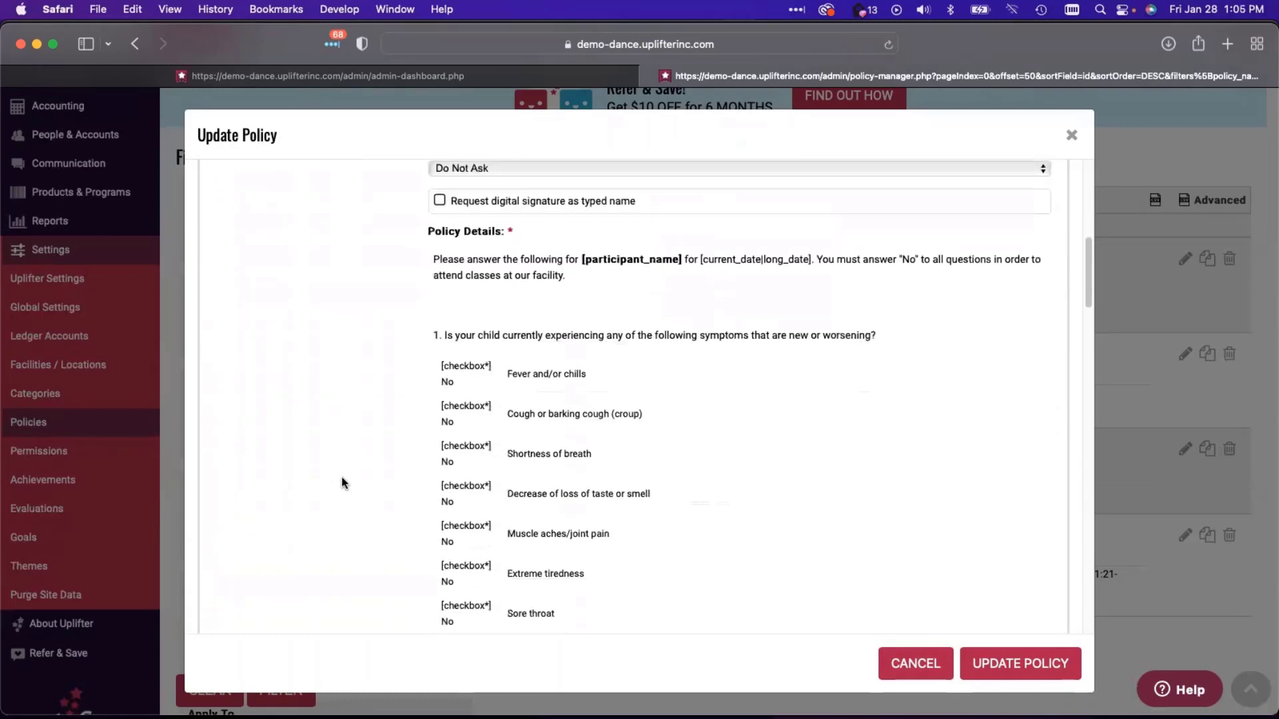
mouse_move(483, 286)
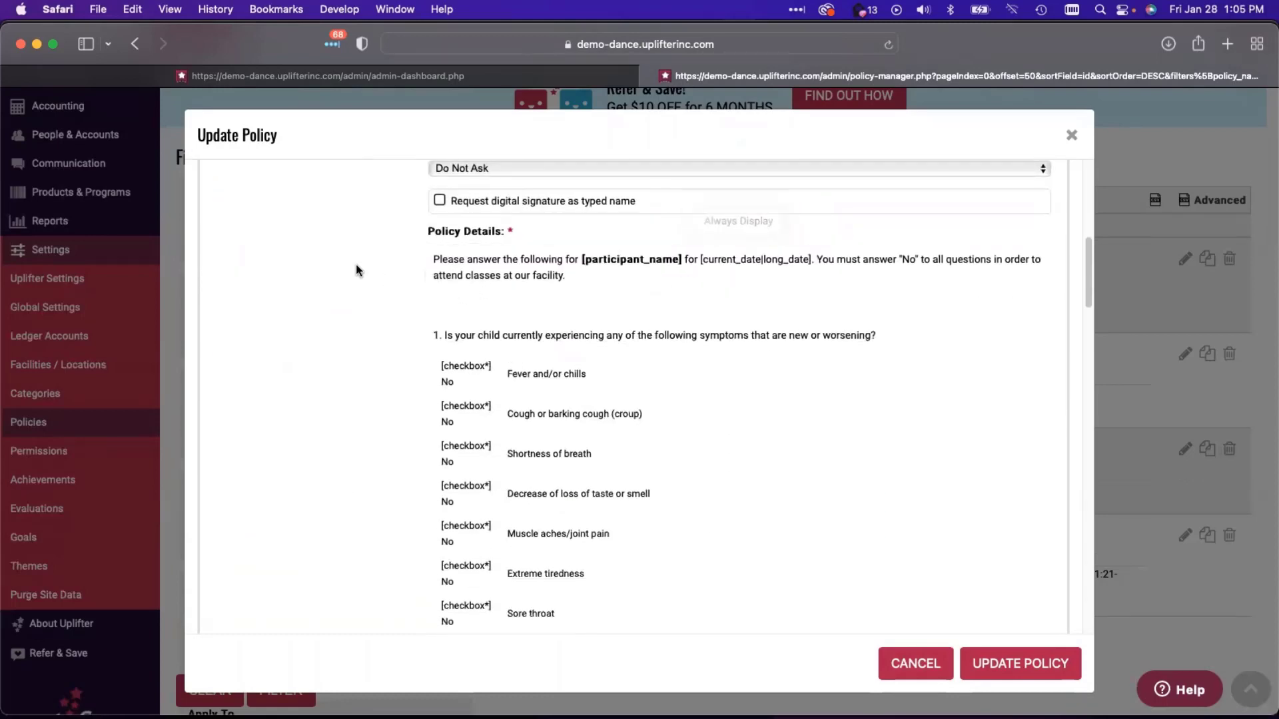
scroll(356, 268, up, 3)
click(270, 298)
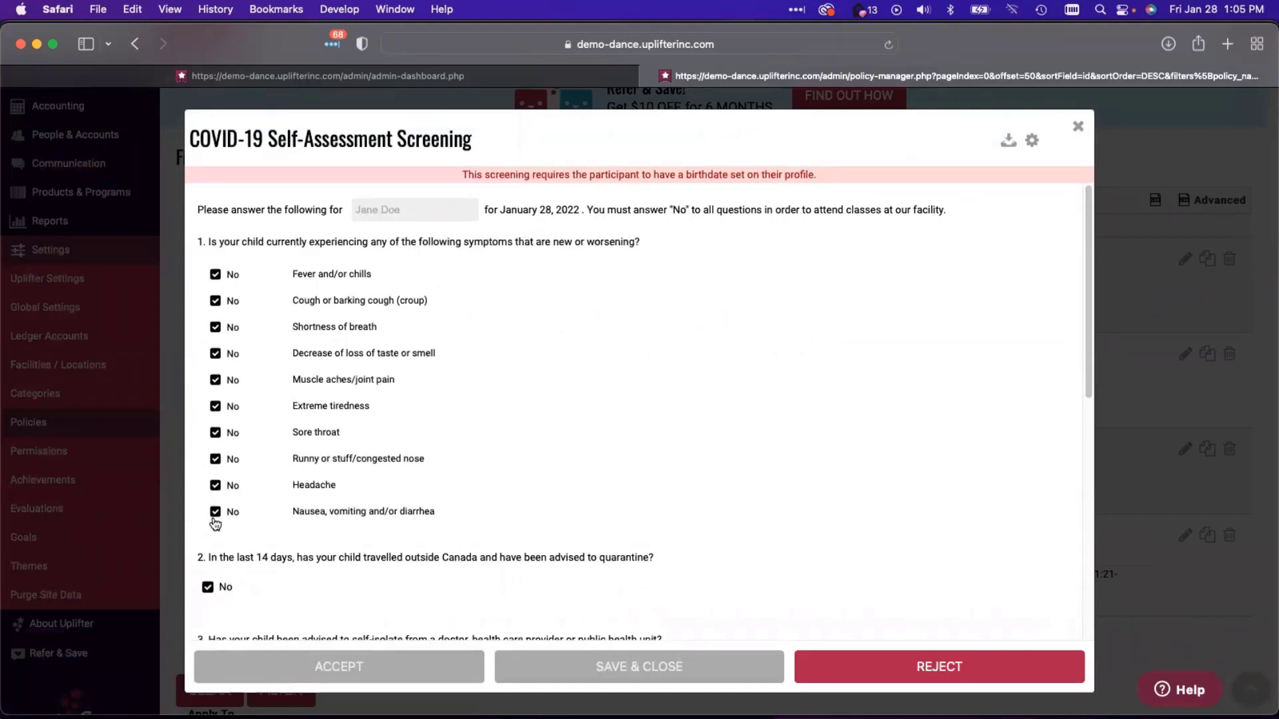
scroll(214, 524, down, 3)
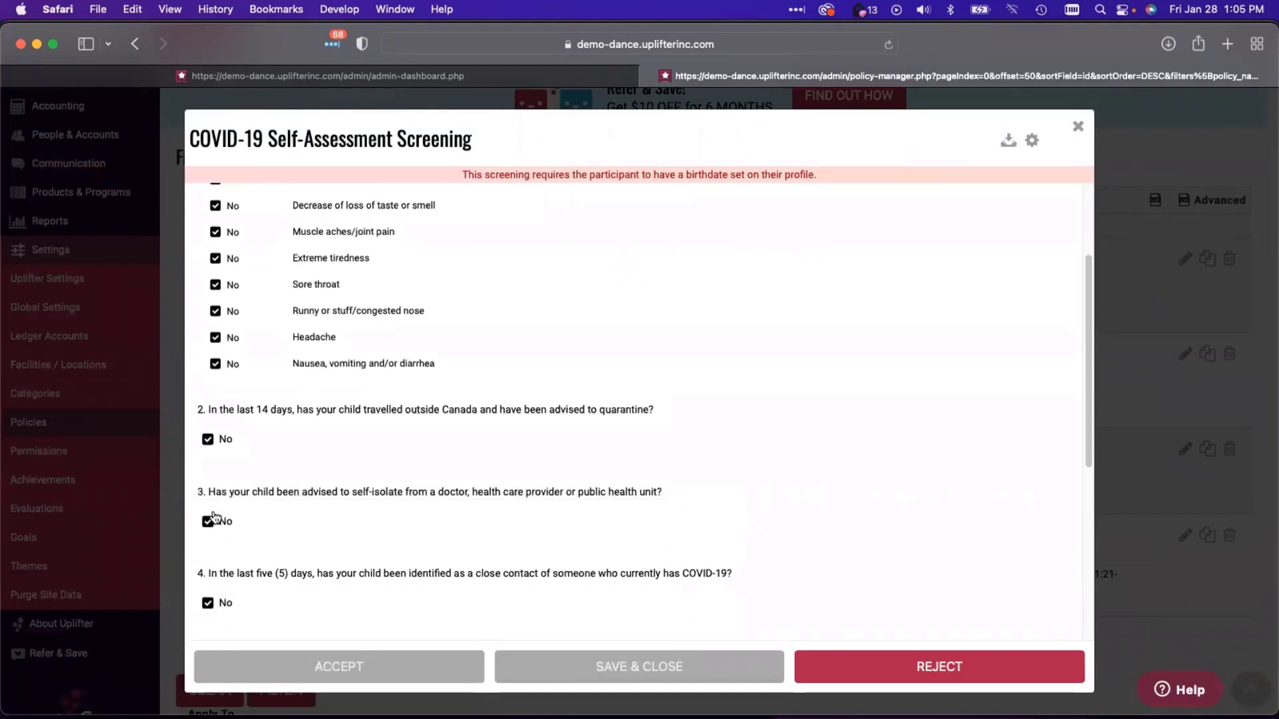
scroll(213, 516, down, 5)
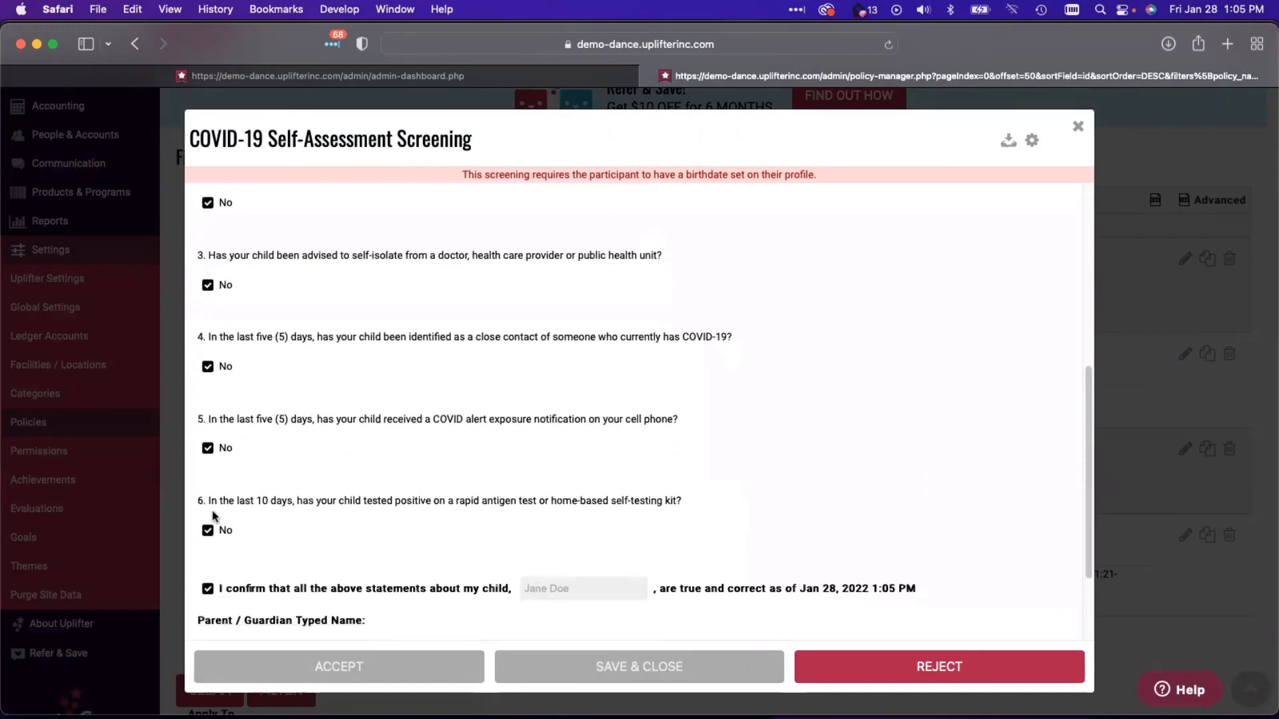
scroll(213, 516, down, 2)
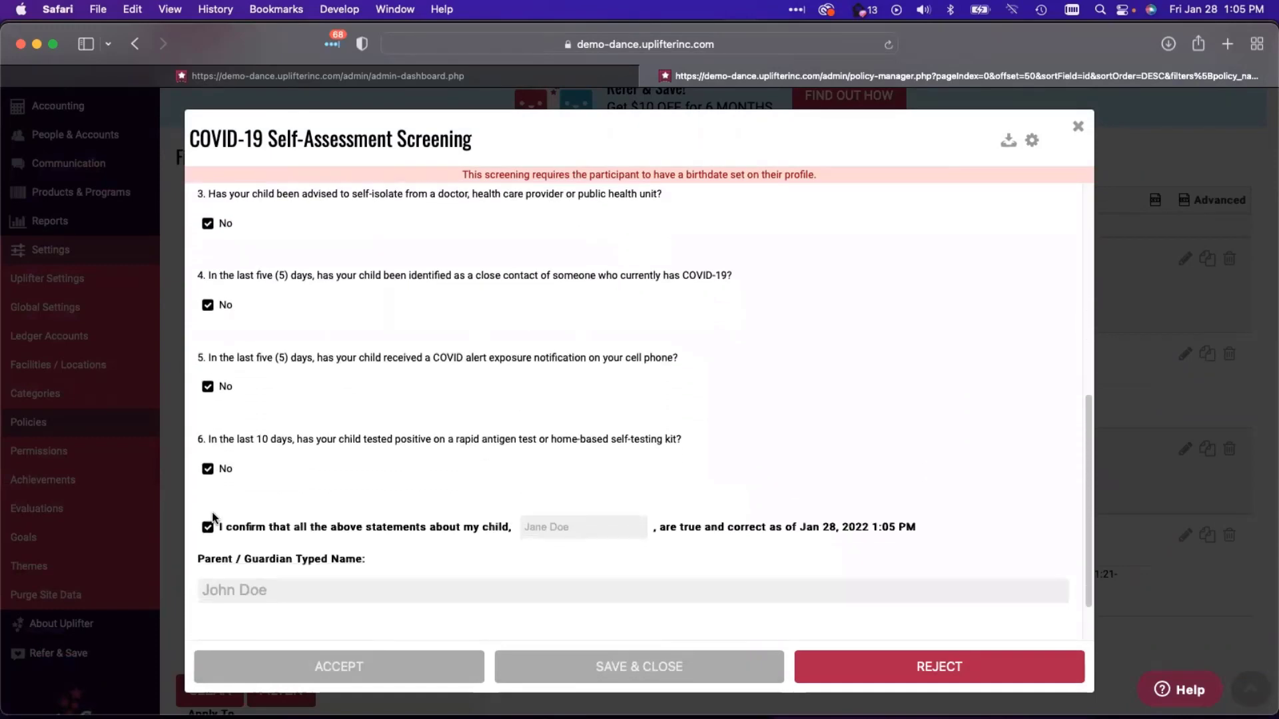
scroll(209, 532, up, 10)
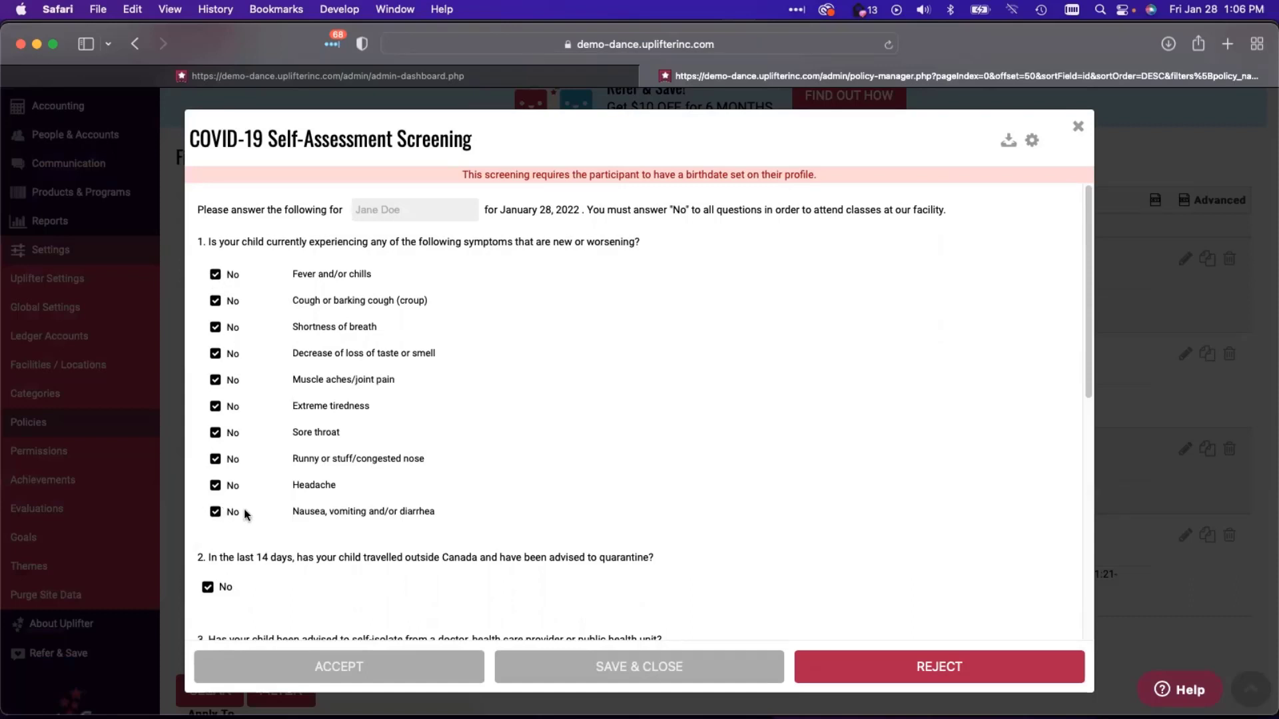
scroll(244, 508, down, 1)
scroll(243, 511, down, 5)
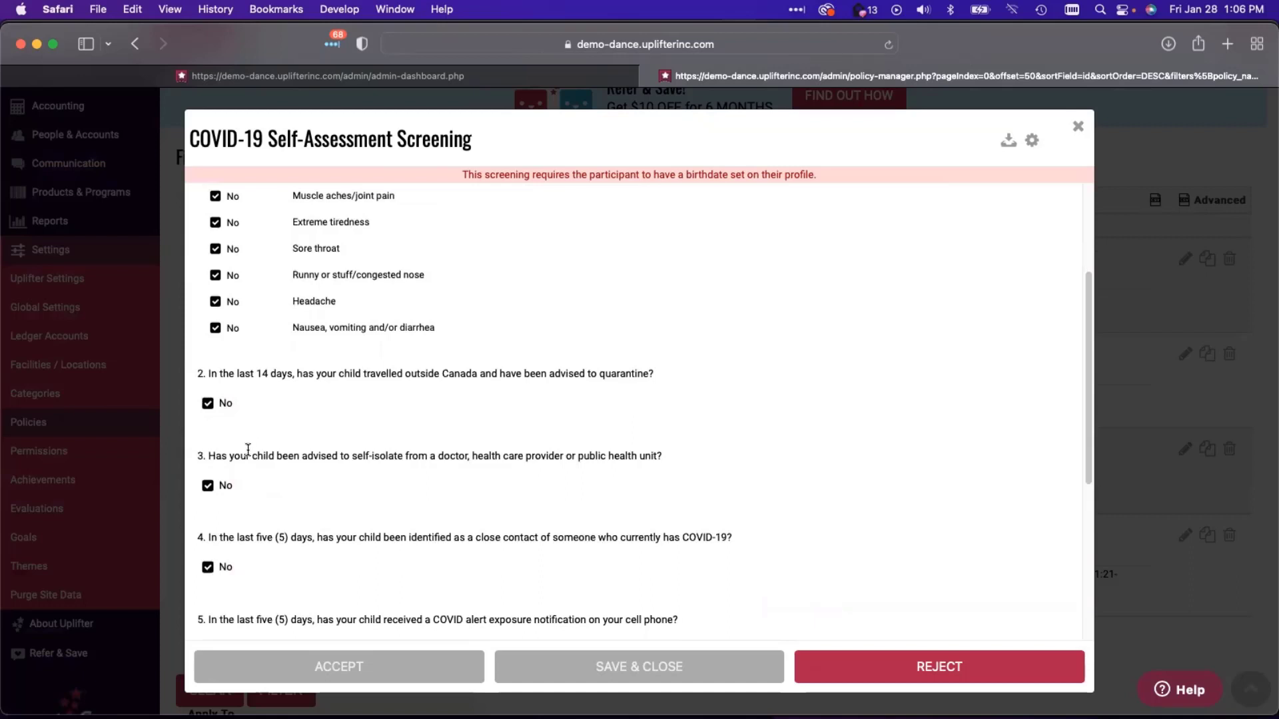
scroll(451, 434, down, 8)
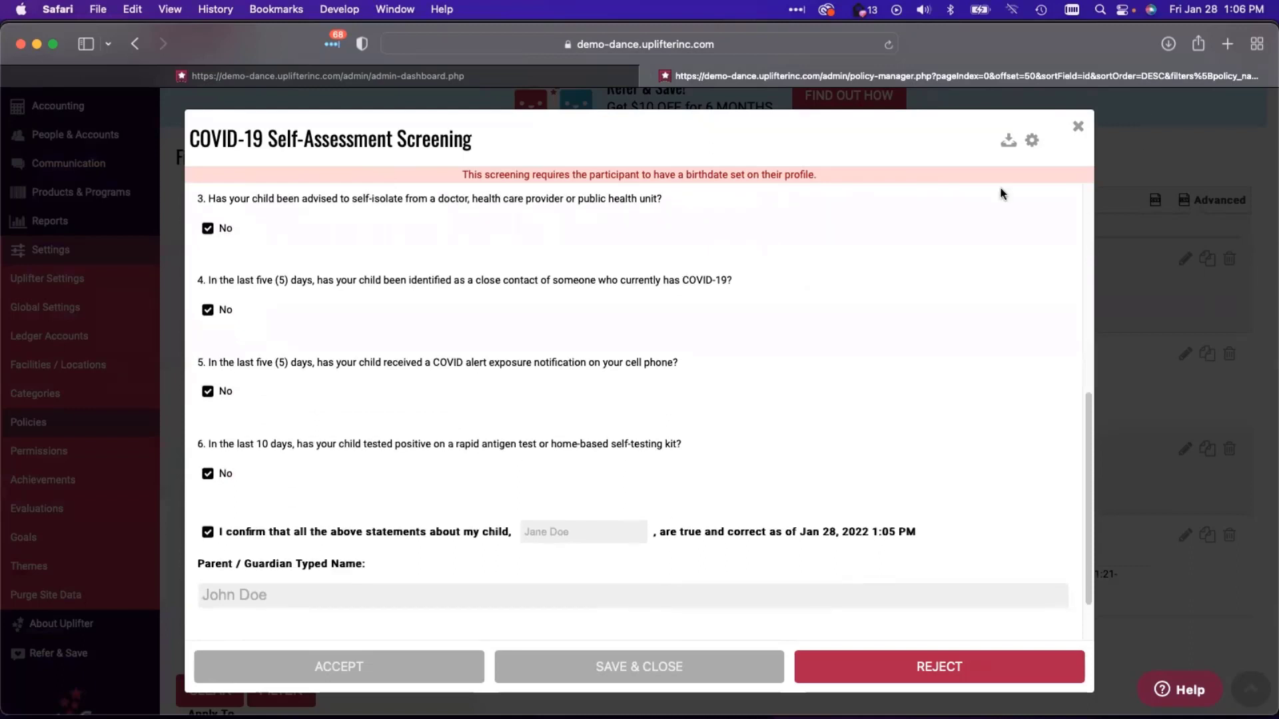
scroll(939, 304, up, 10)
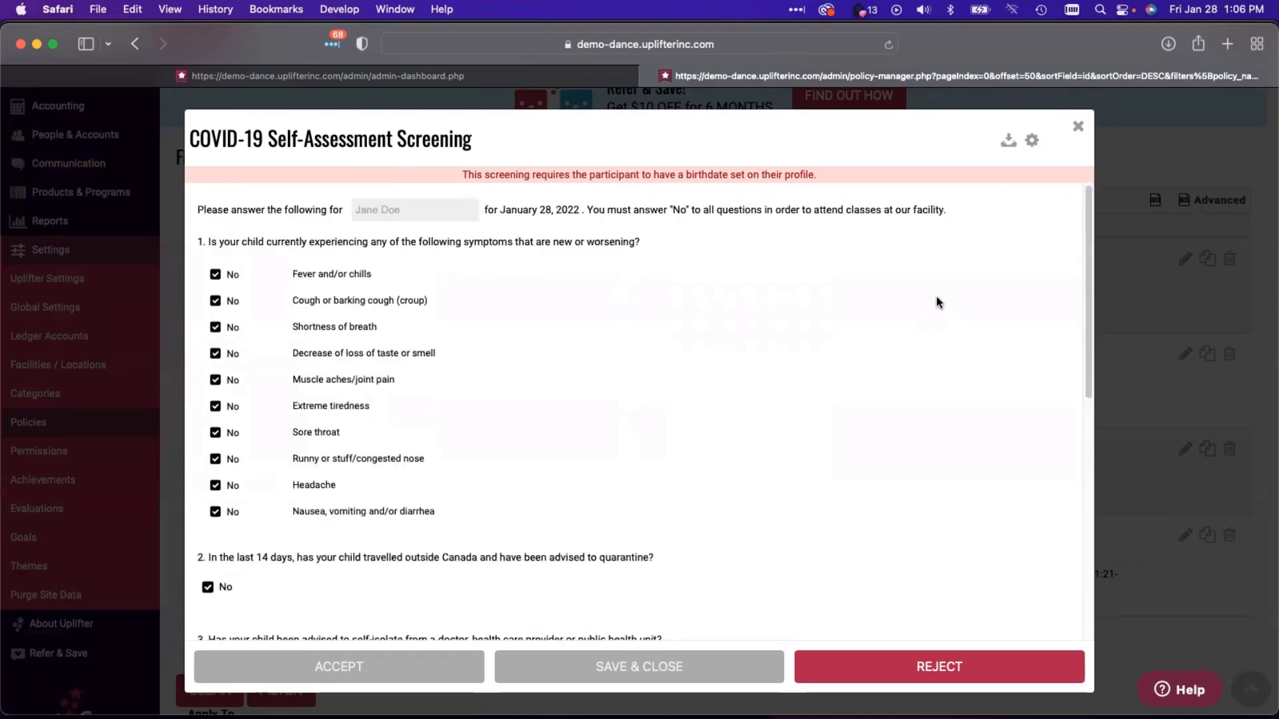
- Preview the screening with a test participant age of 14
click(1031, 140)
click(1027, 189)
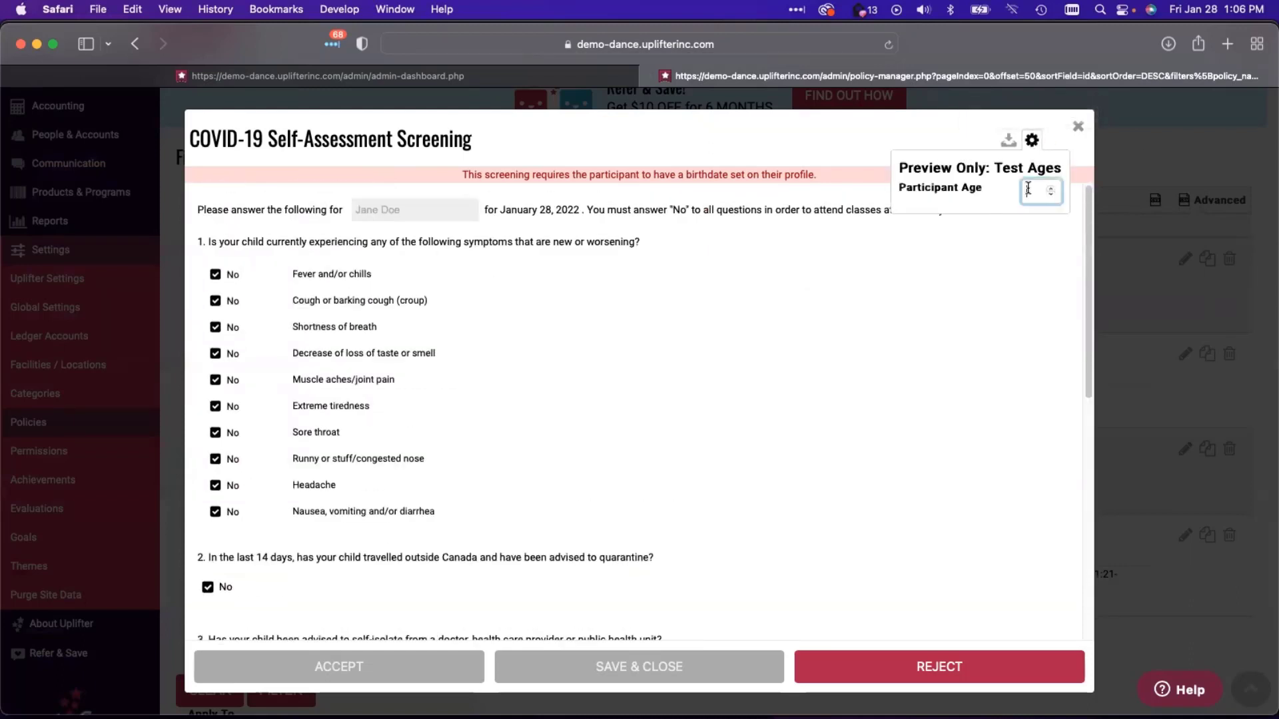
text(14)
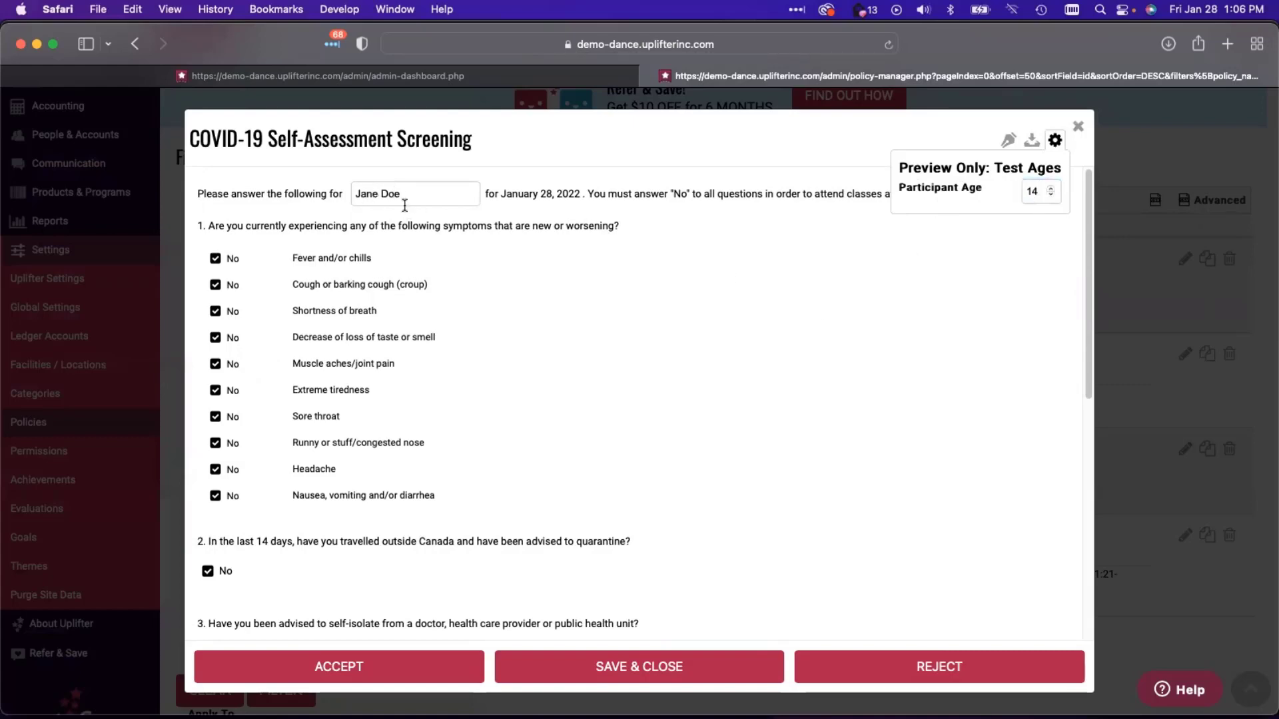
scroll(381, 336, down, 10)
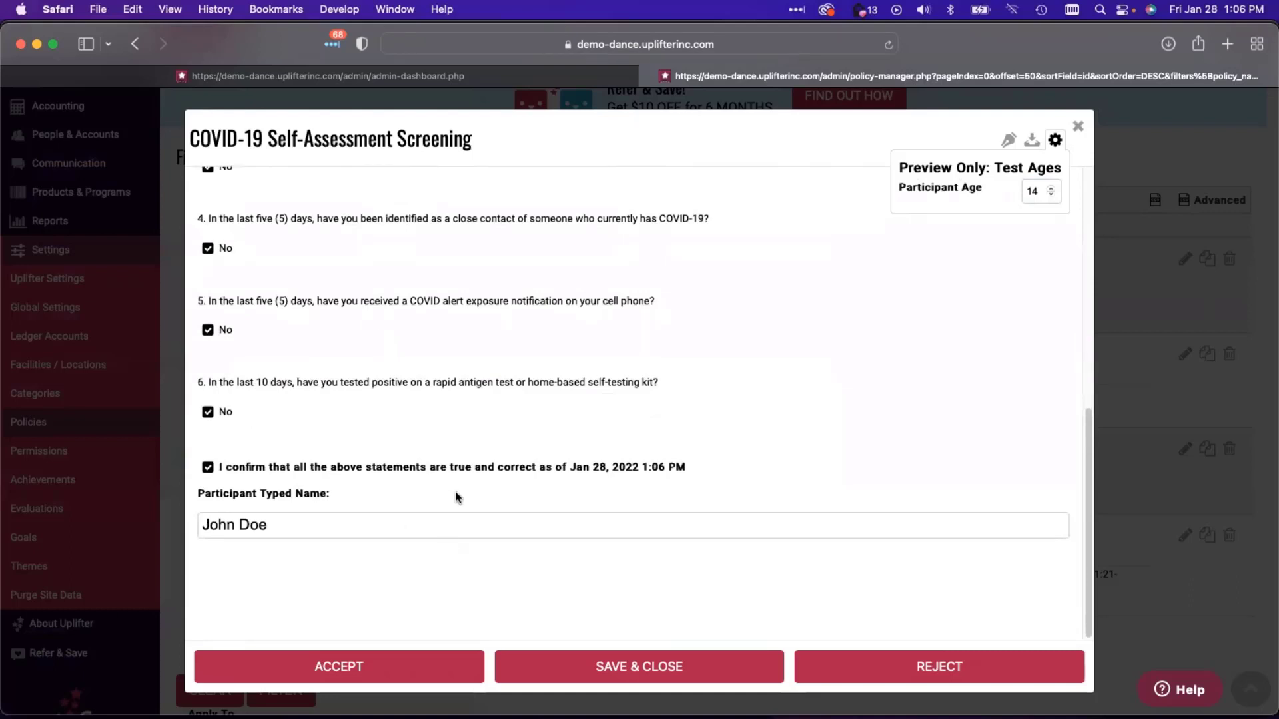
click(300, 524)
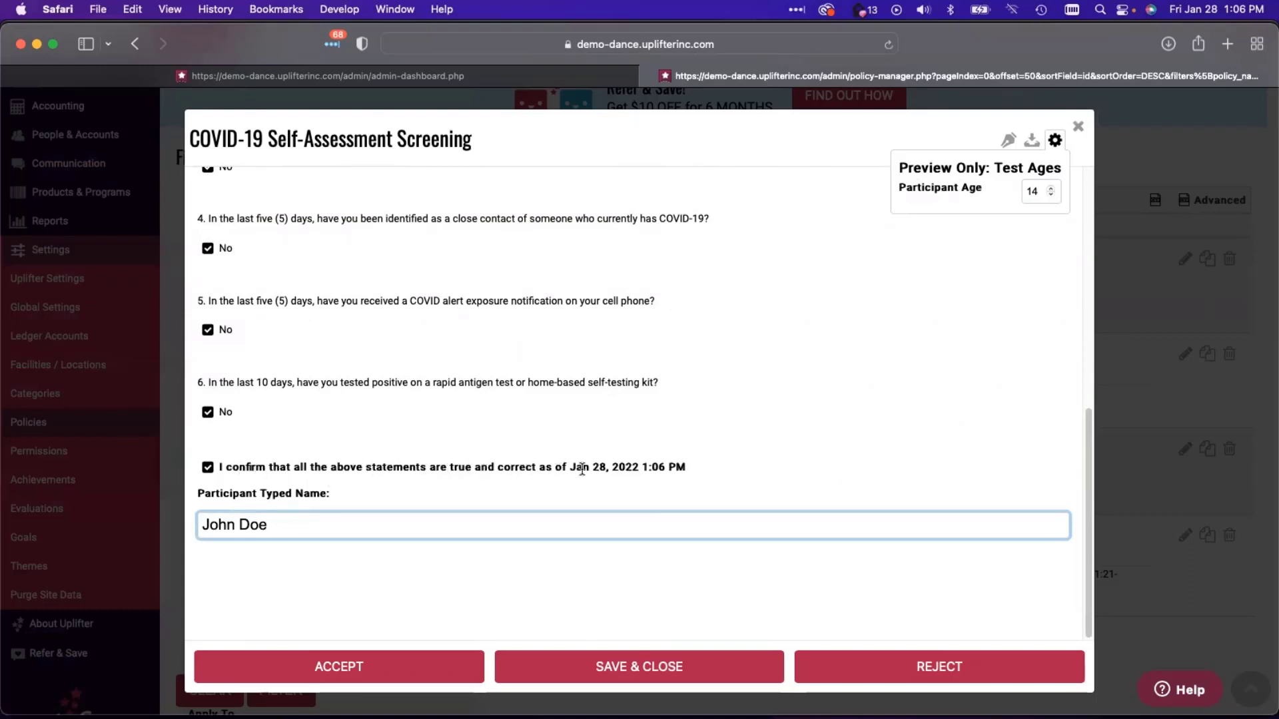
- Lower the test participant age to 11, then close the Test Ages panel and preview
click(1051, 194)
click(1051, 195)
click(1051, 195)
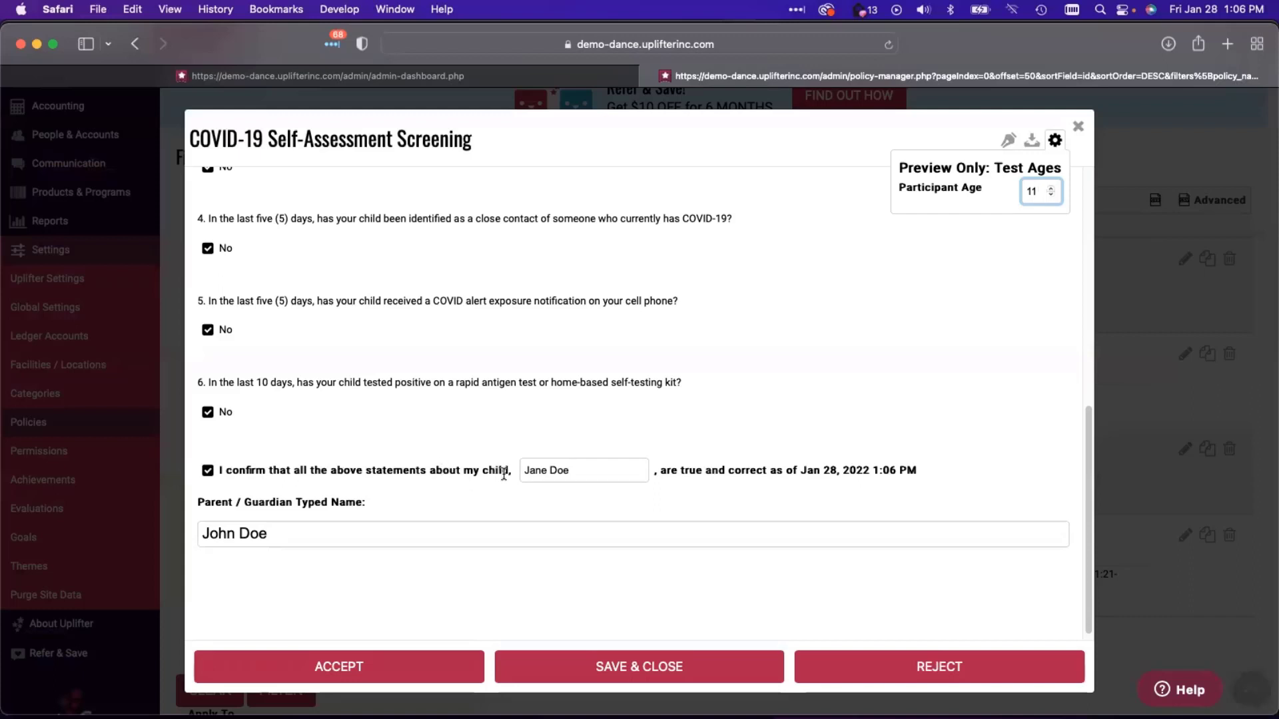
drag(525, 469, 604, 475)
click(631, 506)
click(1054, 139)
click(1077, 128)
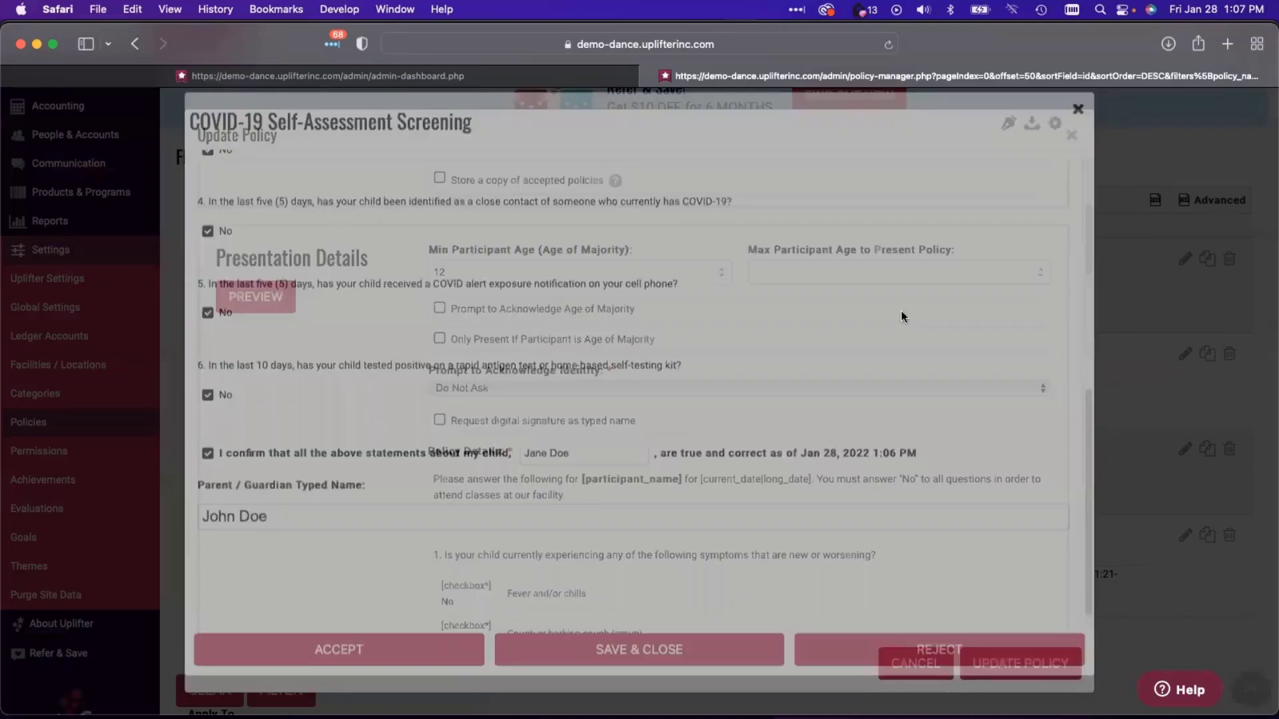
scroll(351, 489, down, 15)
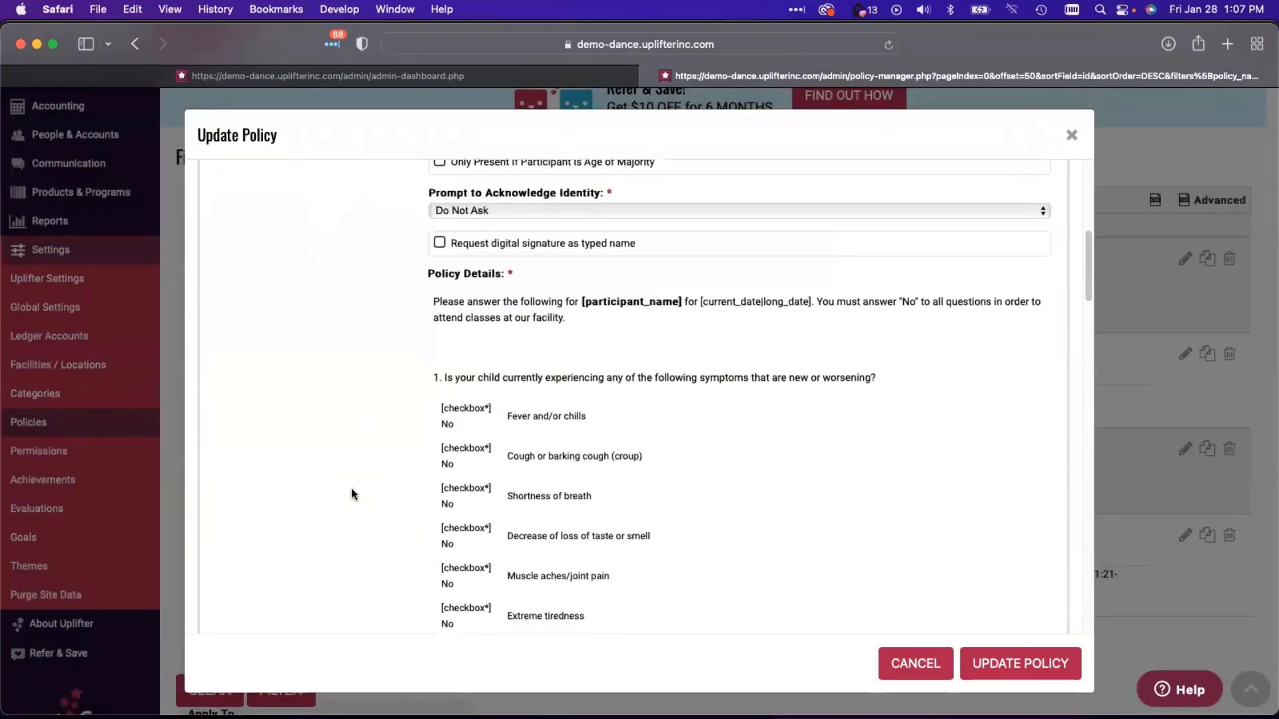
scroll(350, 485, down, 10)
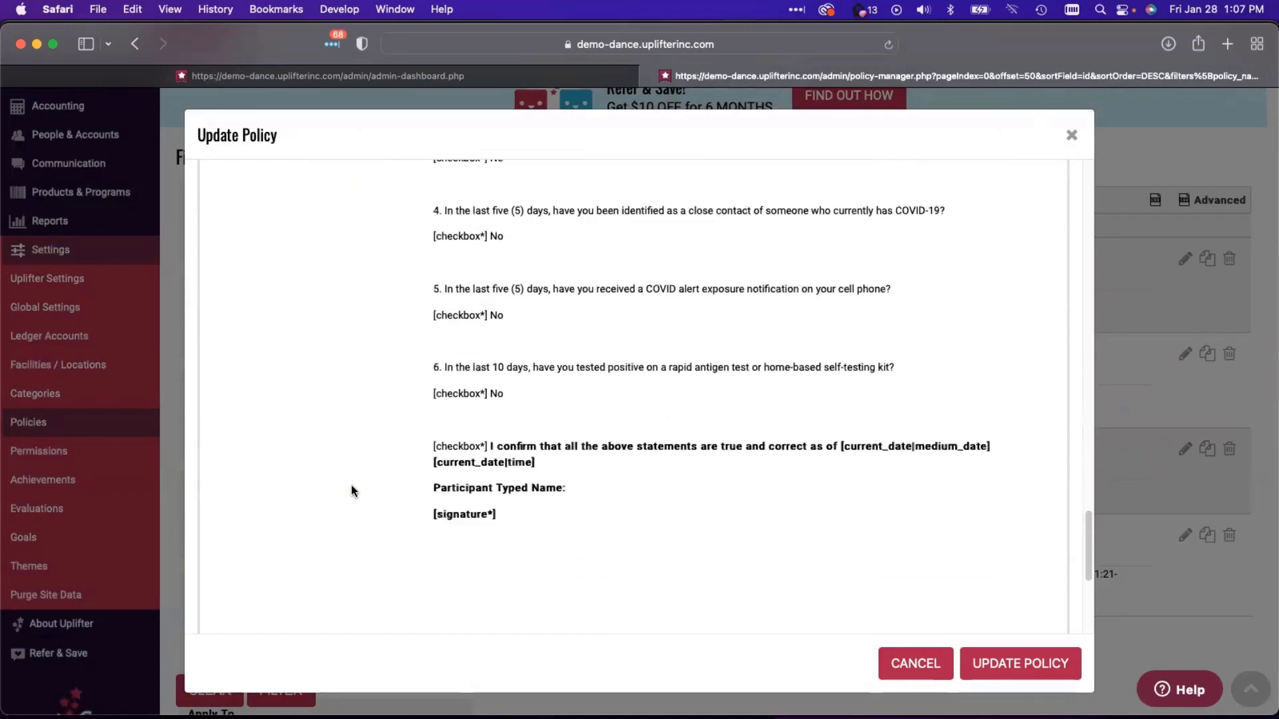
click(482, 429)
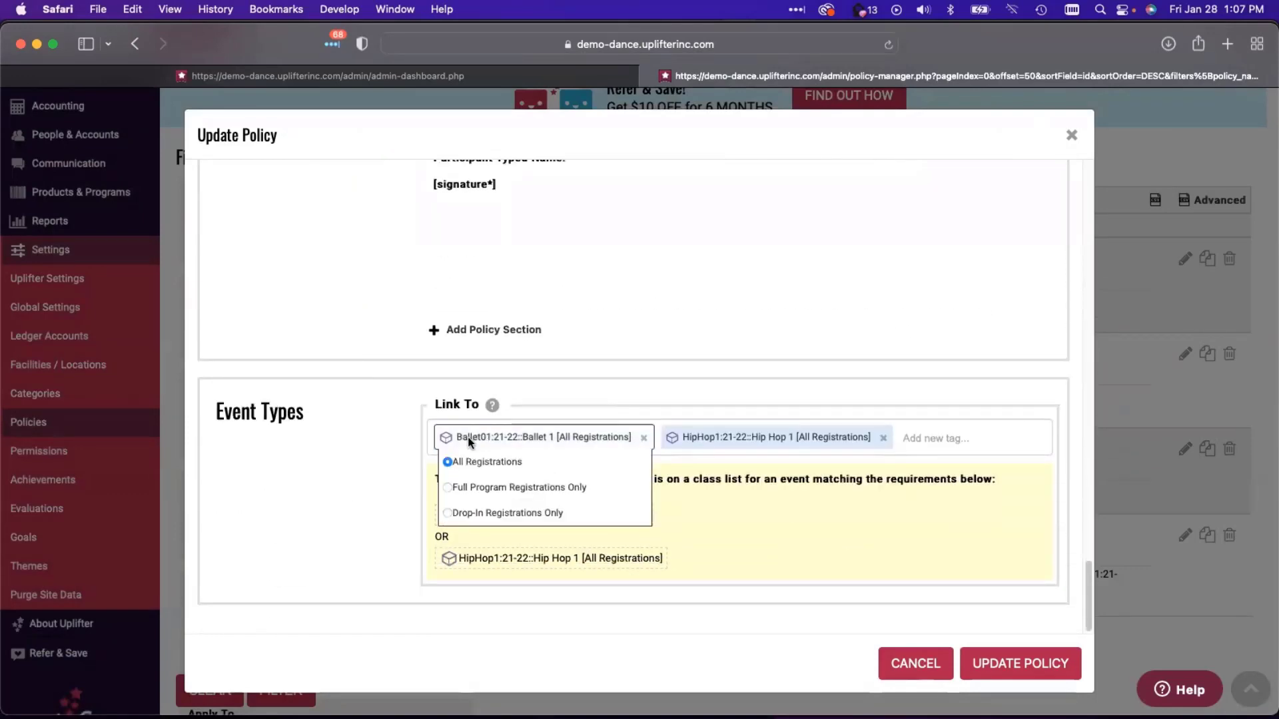
click(467, 437)
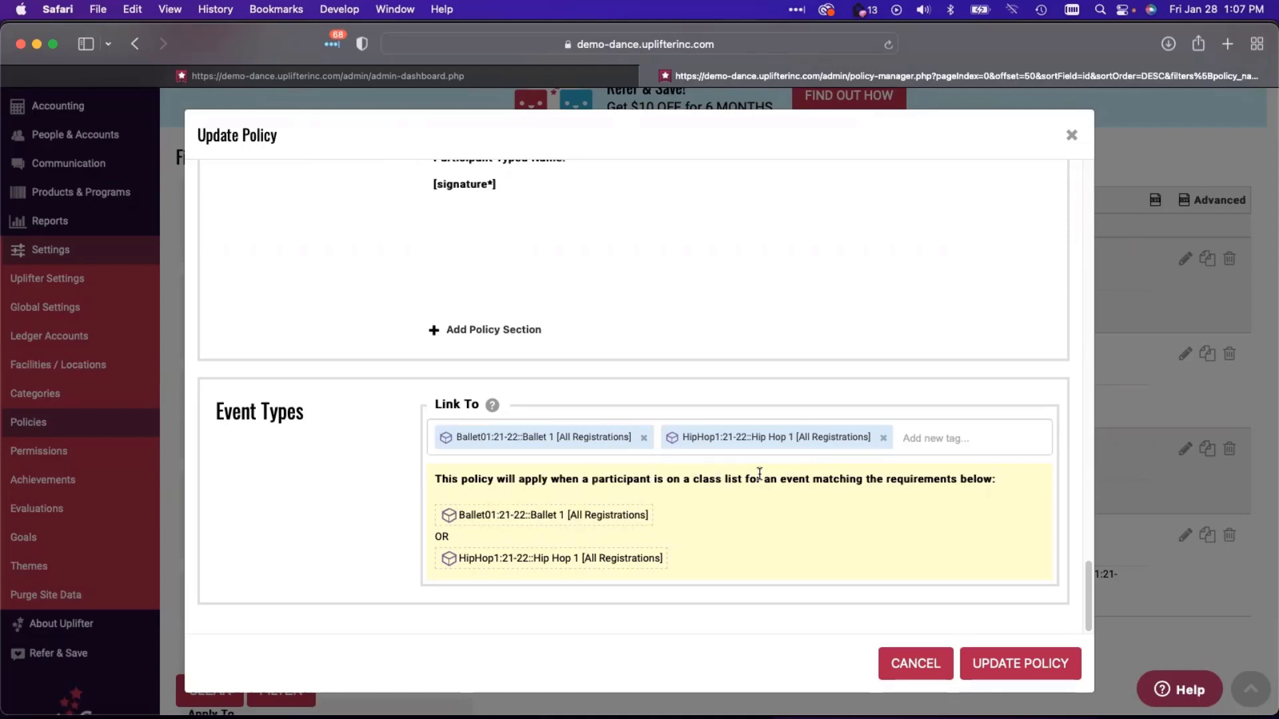
- Close the policy editor without saving and switch to the private academy website window
click(895, 666)
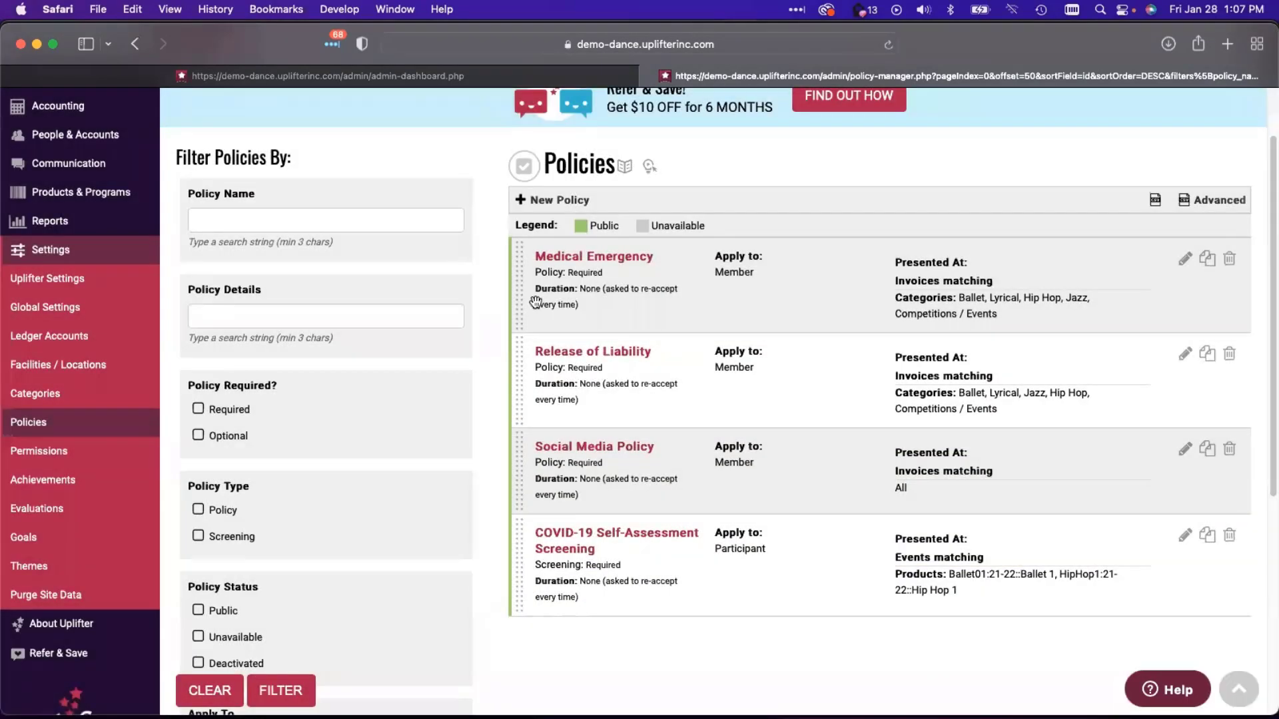
key(ctrl+Up)
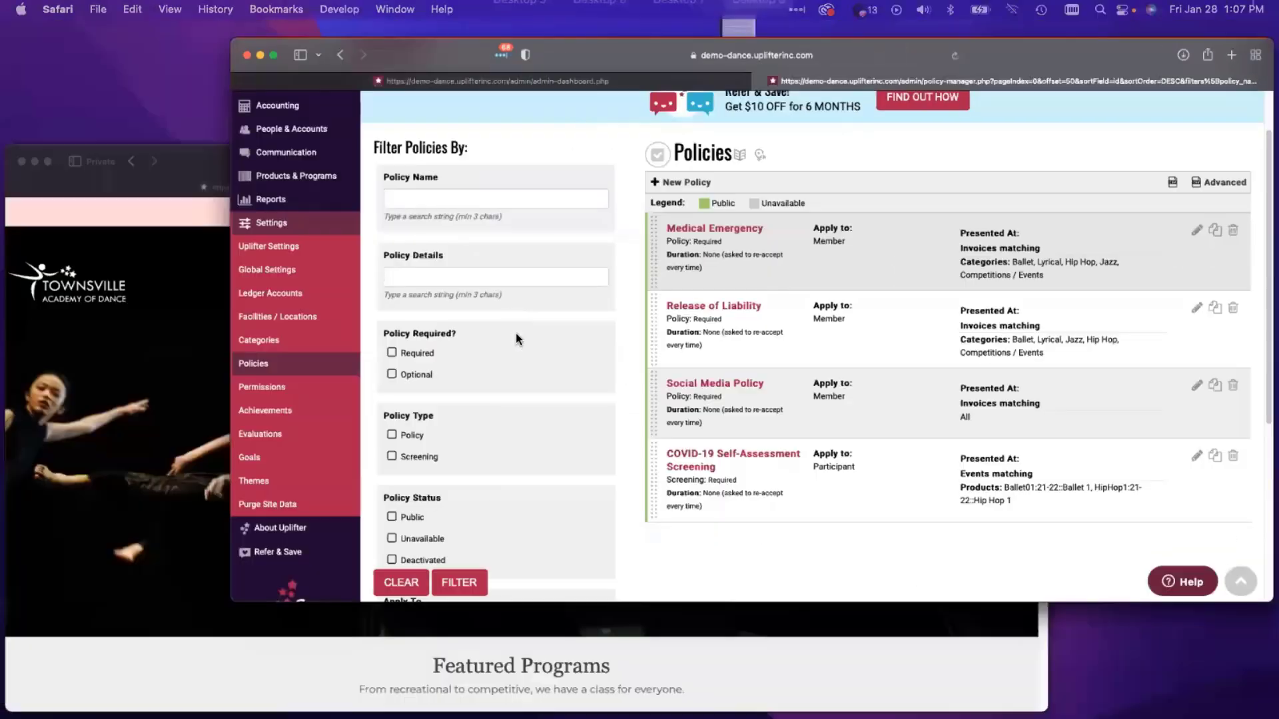
click(270, 595)
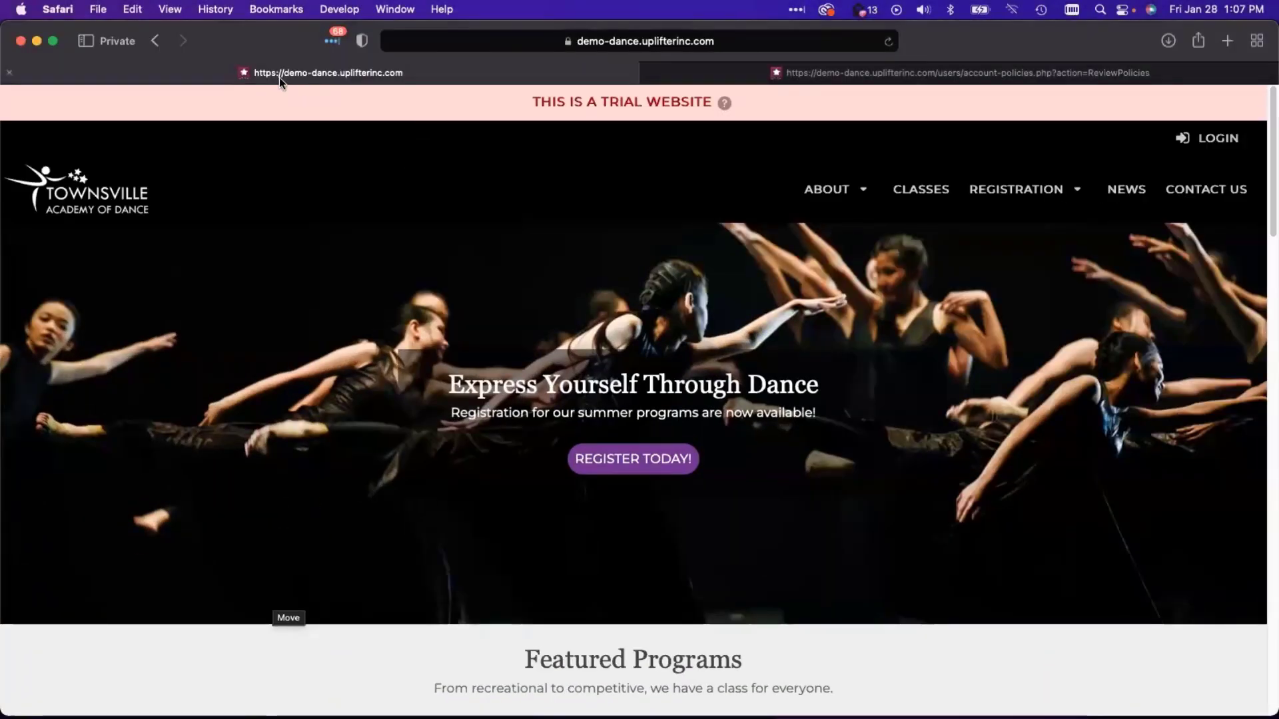
- Go to the member's account policies and open the first child's COVID-19 screening
click(1209, 138)
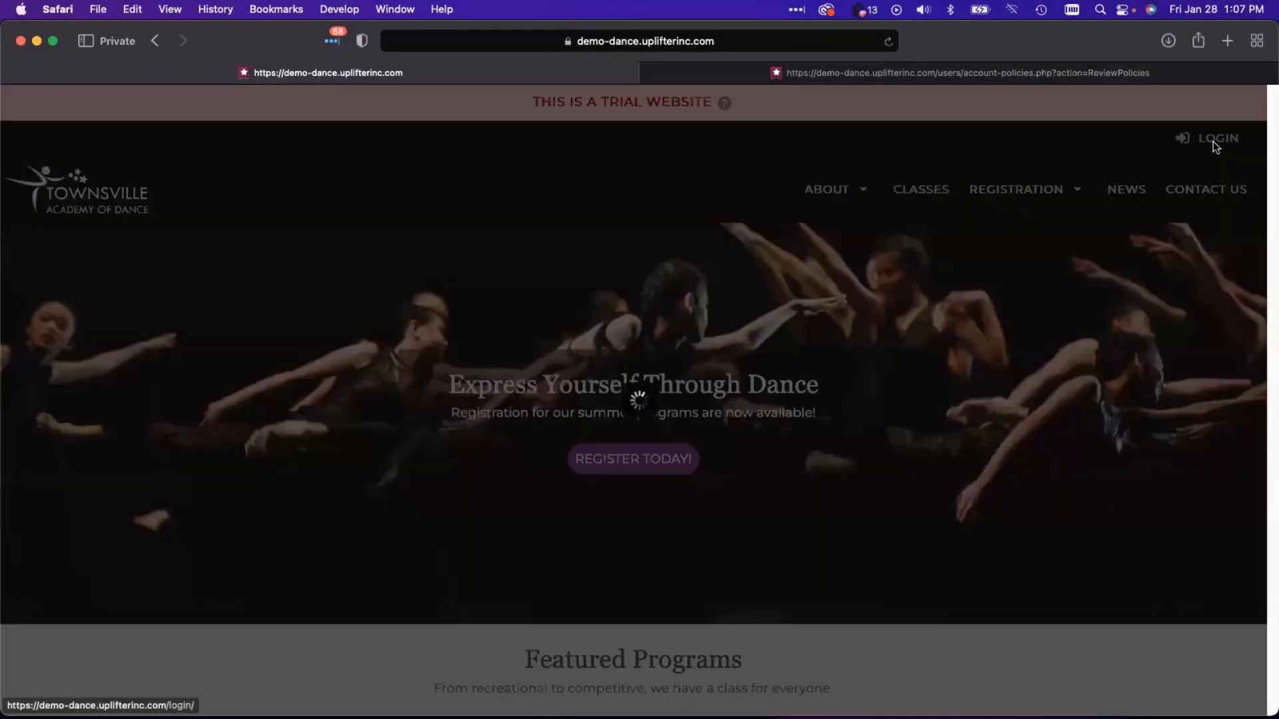
click(873, 69)
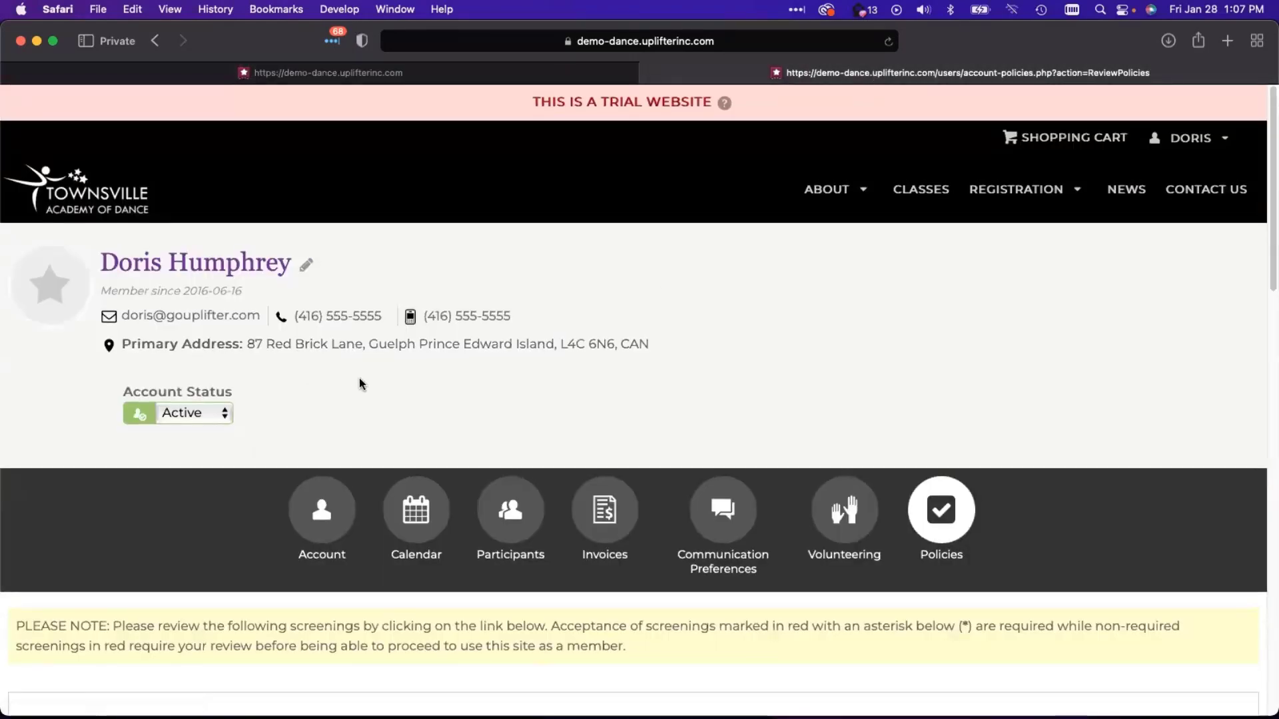
scroll(358, 377, down, 7)
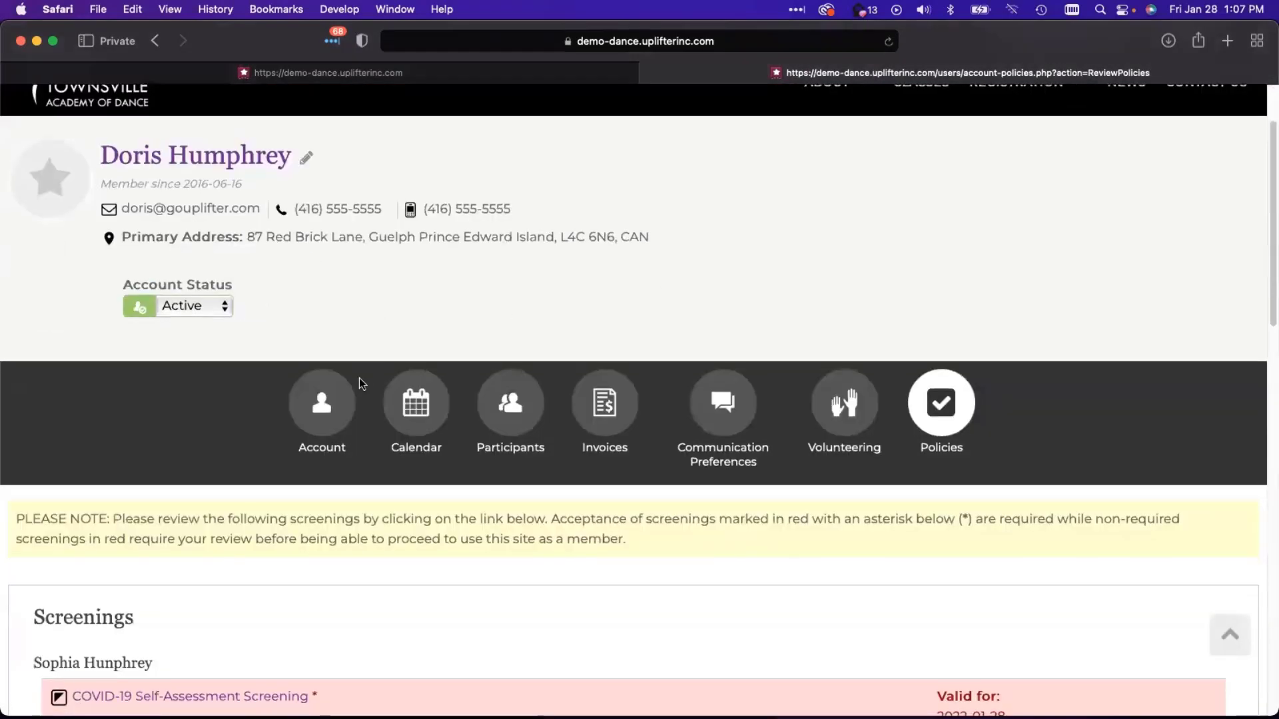
scroll(358, 378, down, 9)
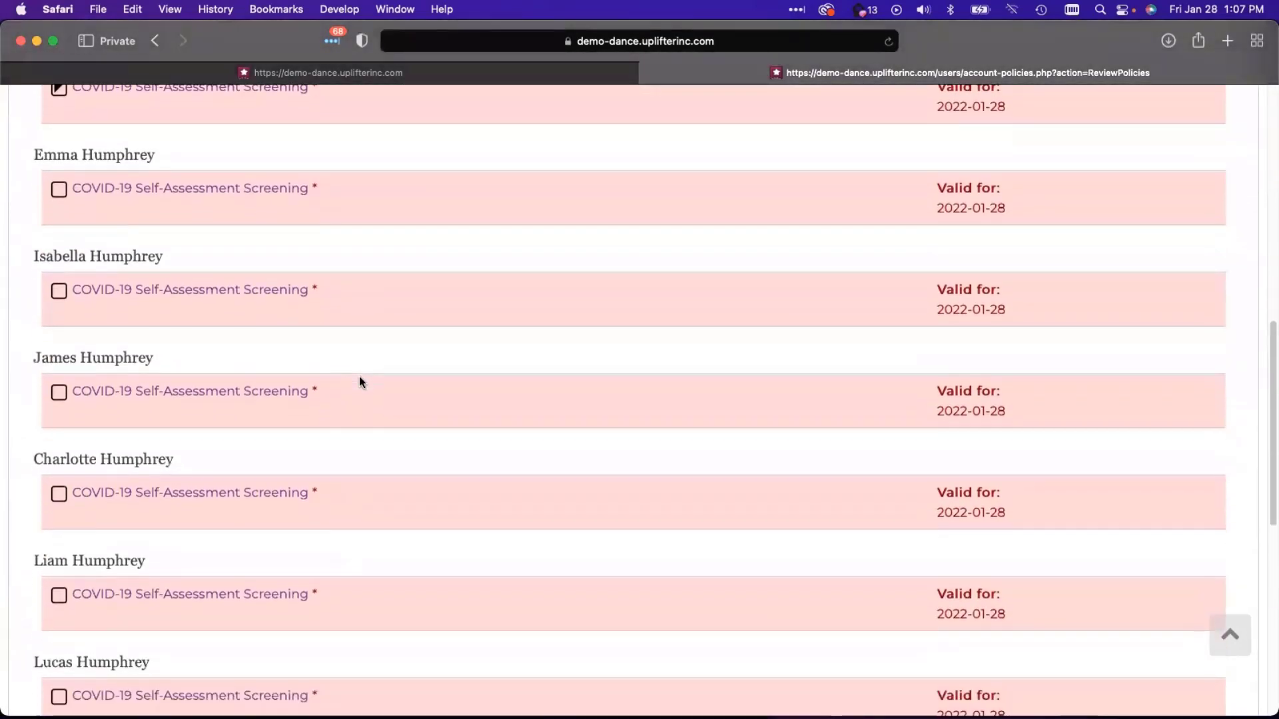
scroll(360, 378, up, 9)
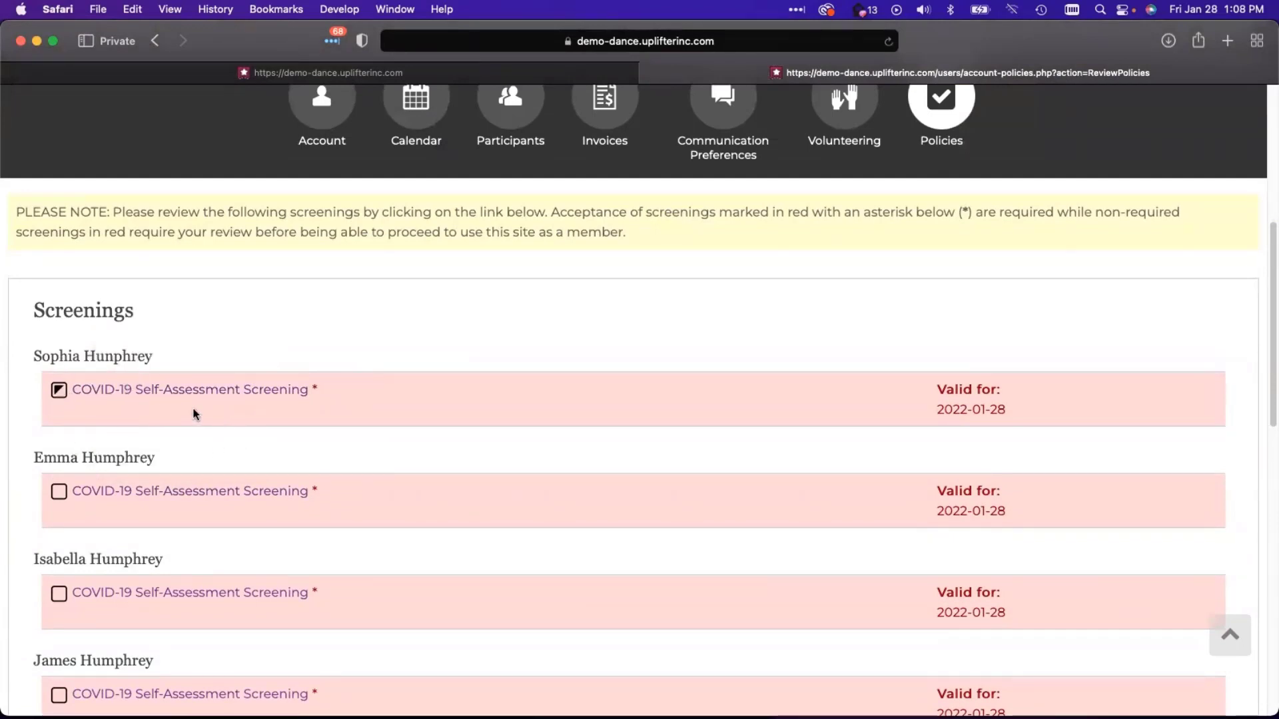
click(143, 387)
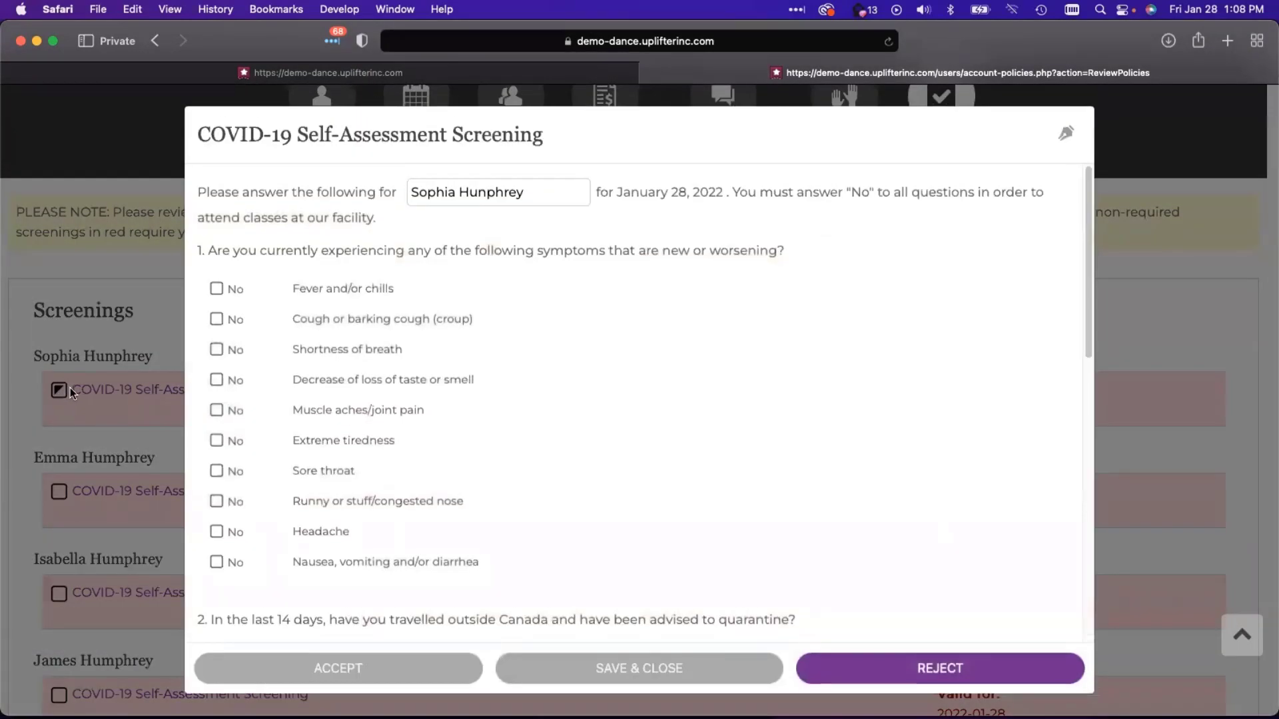
- Answer No to every symptom question, from fever and cough through headache and nausea
click(216, 289)
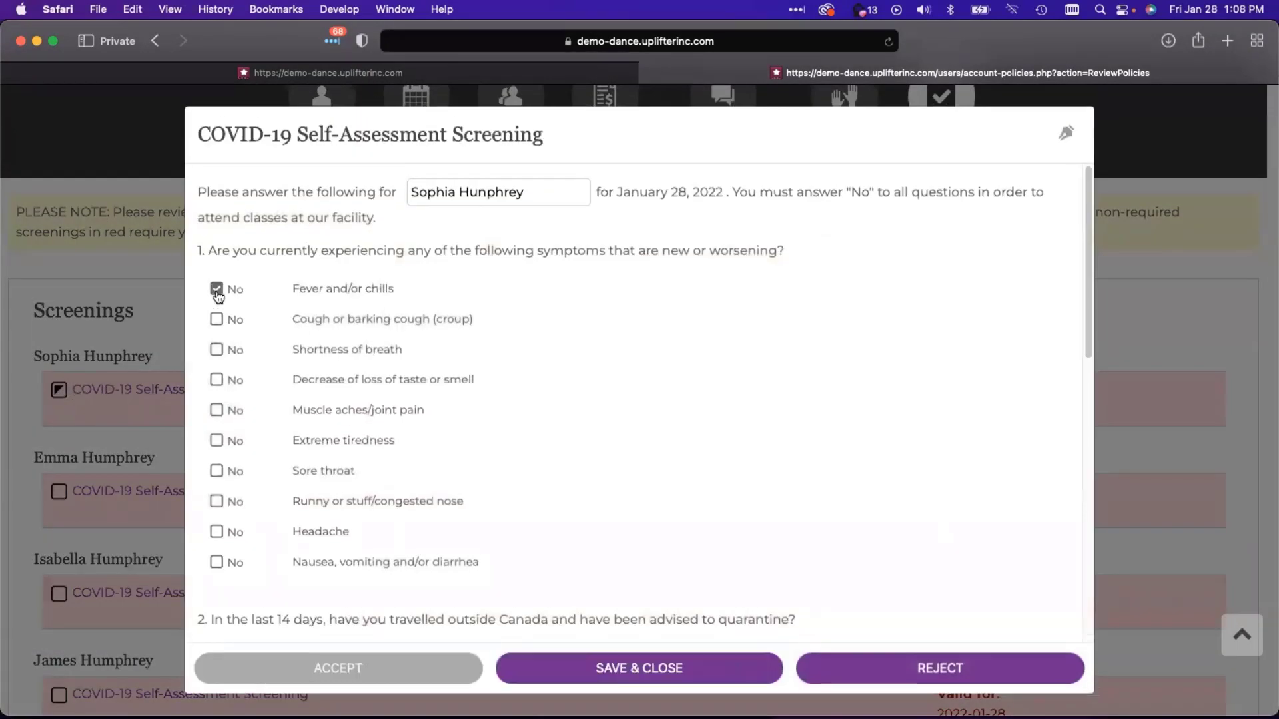
click(216, 349)
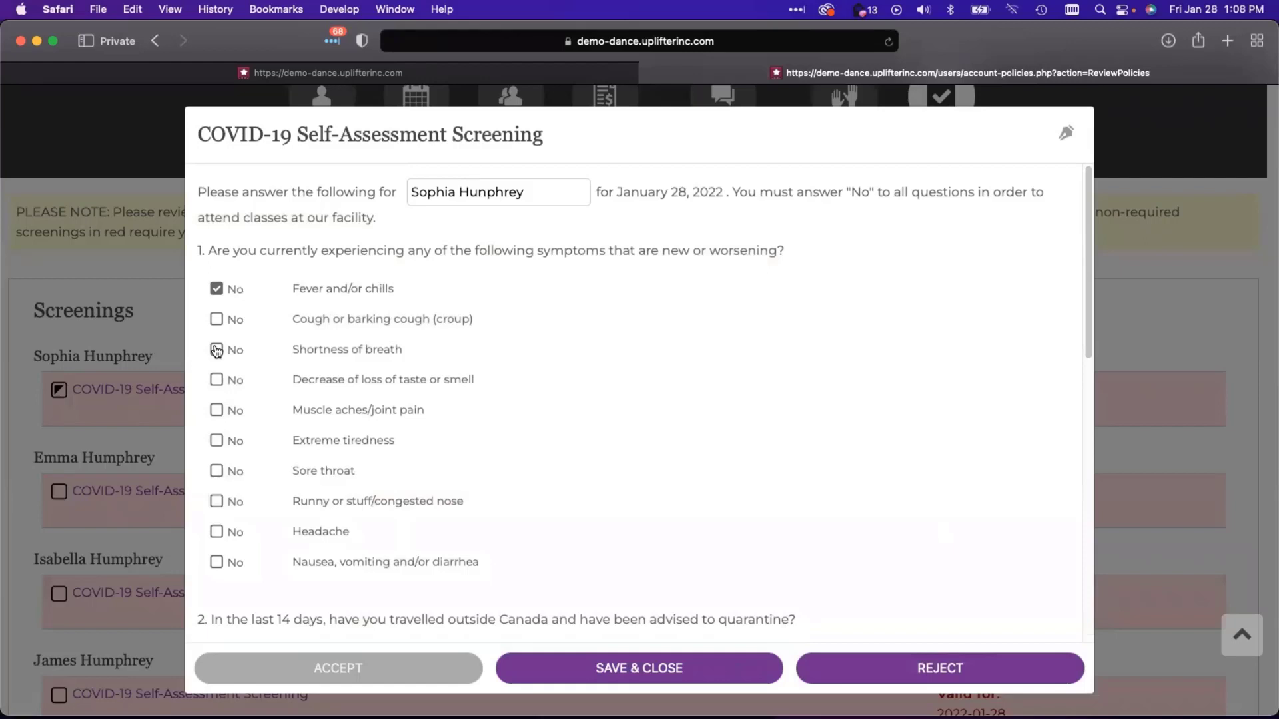
click(217, 378)
click(217, 319)
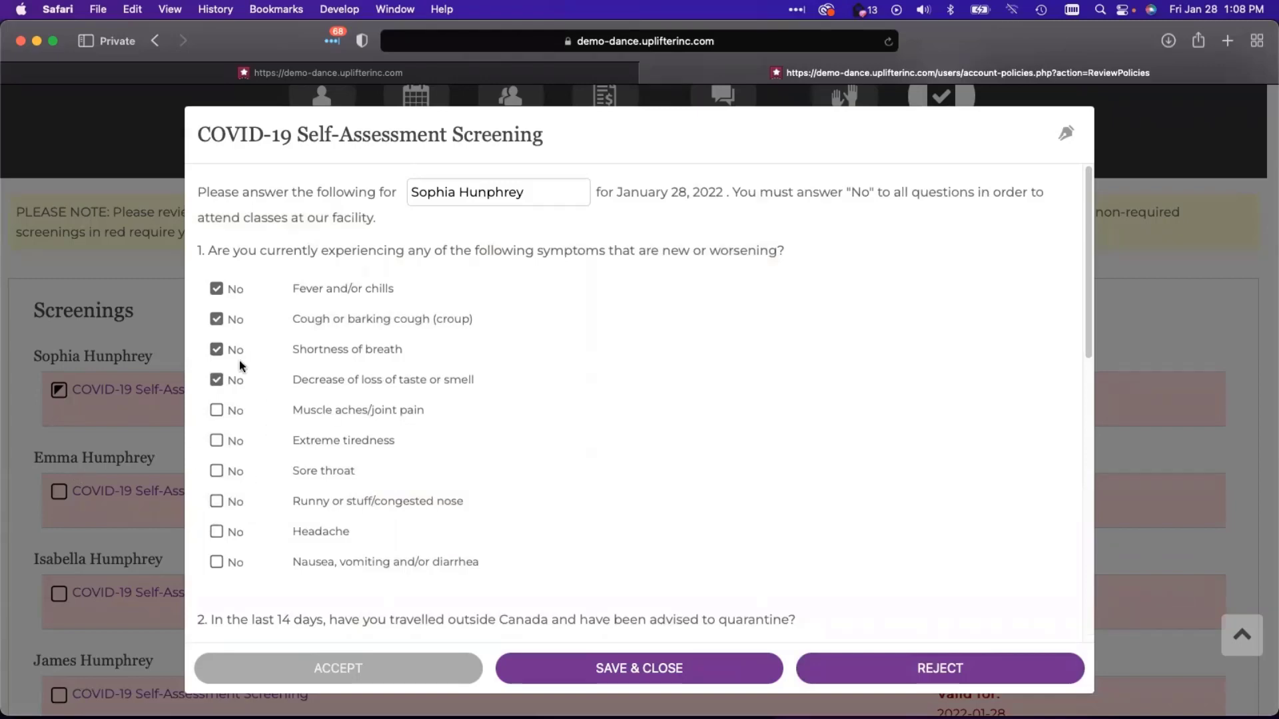
scroll(313, 430, down, 5)
scroll(280, 430, up, 4)
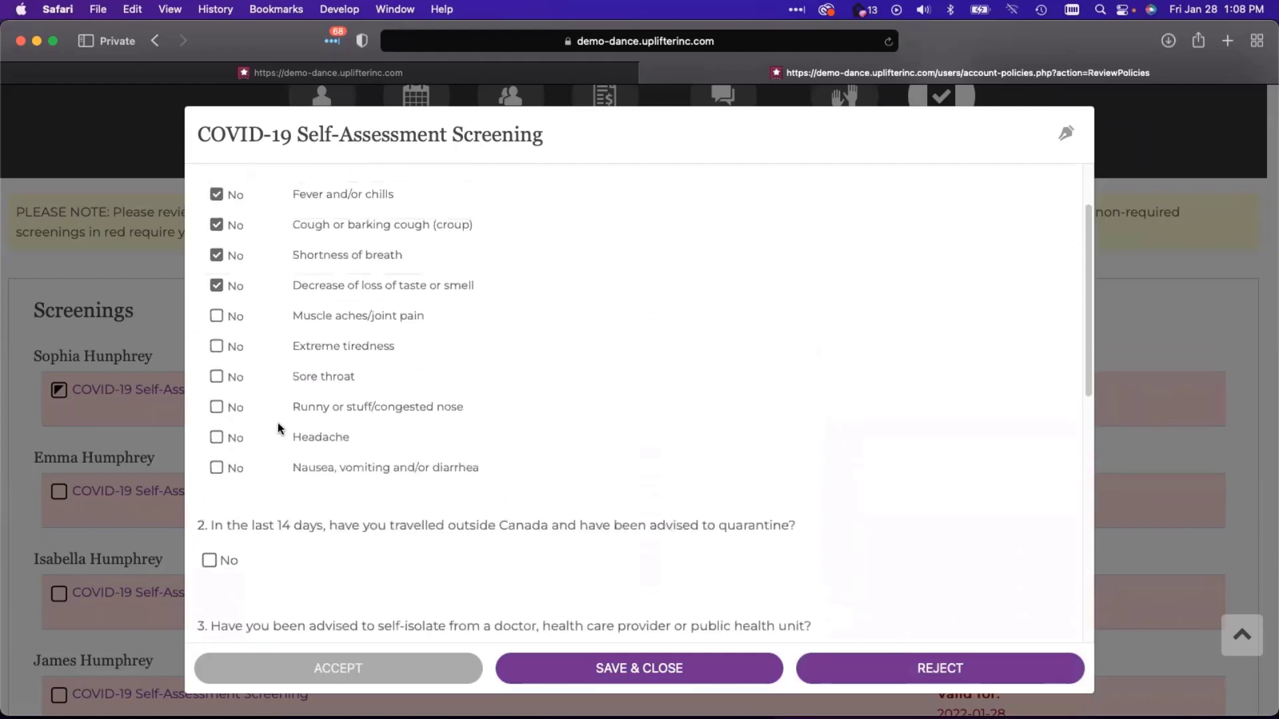
click(217, 316)
click(217, 347)
click(216, 377)
click(218, 408)
click(217, 438)
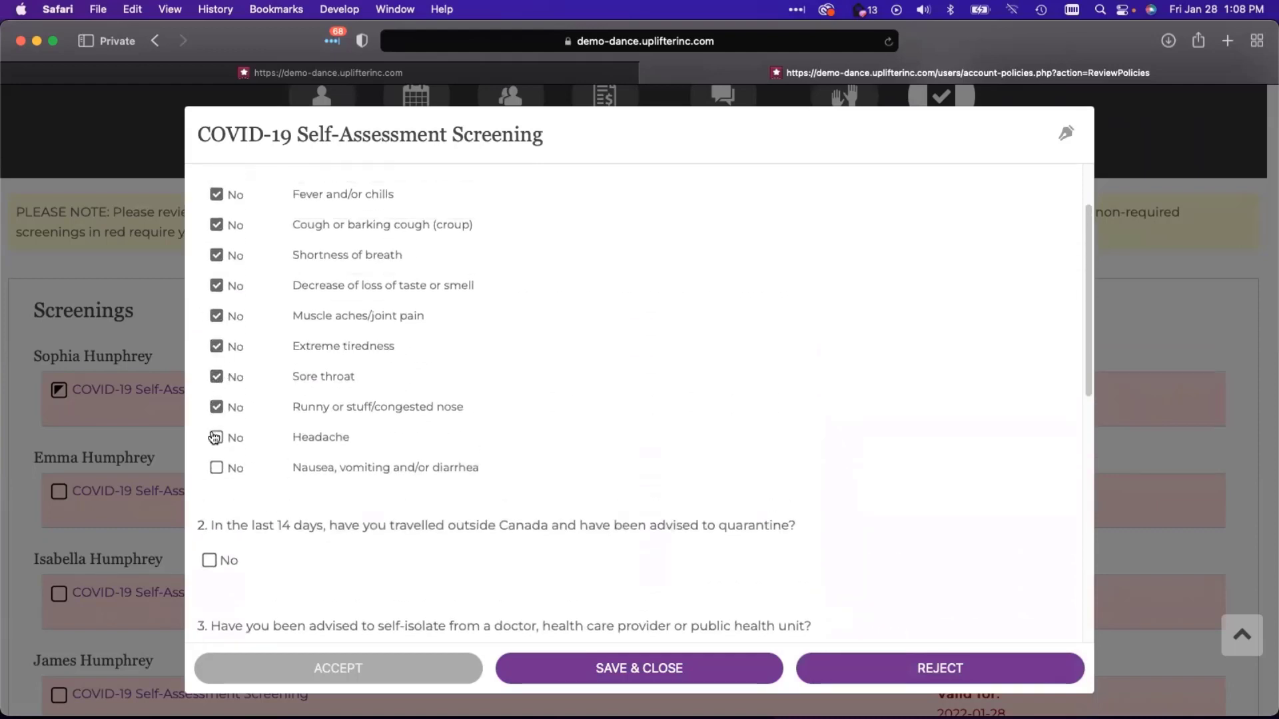
click(217, 467)
scroll(223, 519, down, 2)
- Answer No to travel, isolation, contact, exposure and rapid-test questions, sign with the participant's name, accept
click(209, 499)
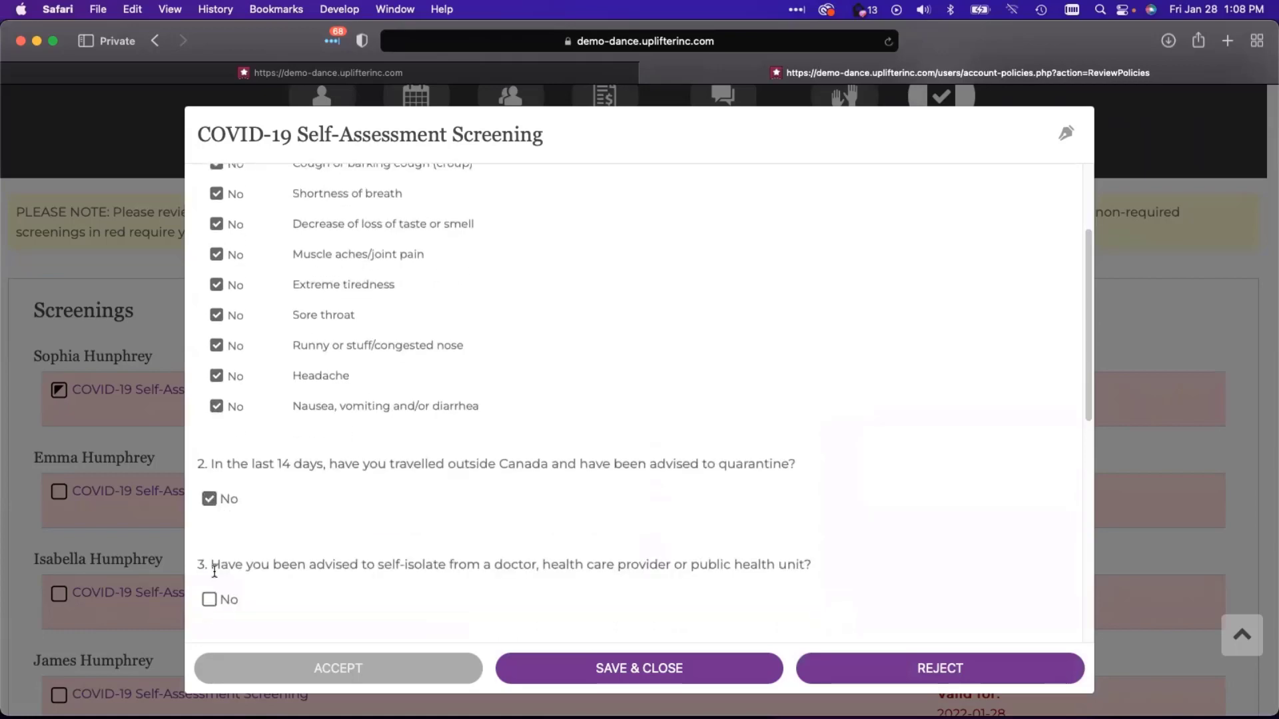
click(209, 600)
scroll(305, 549, down, 2)
scroll(305, 550, down, 10)
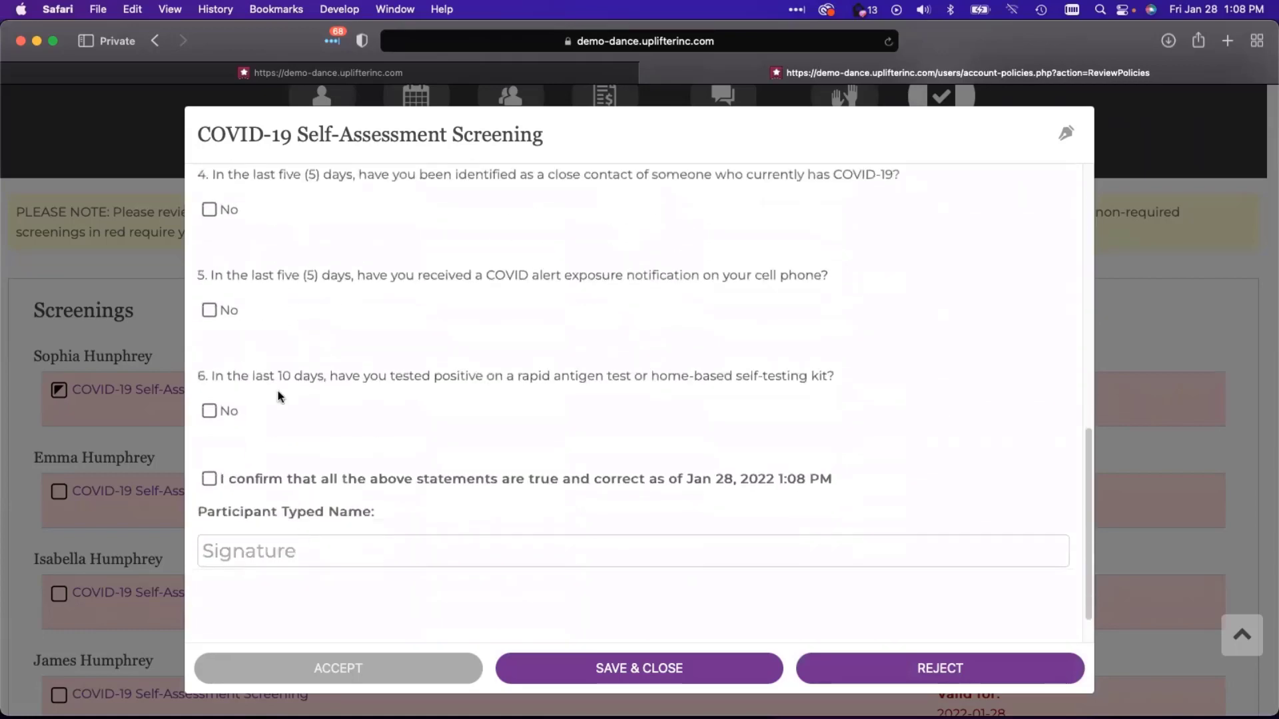
click(209, 209)
click(208, 312)
click(209, 412)
click(209, 481)
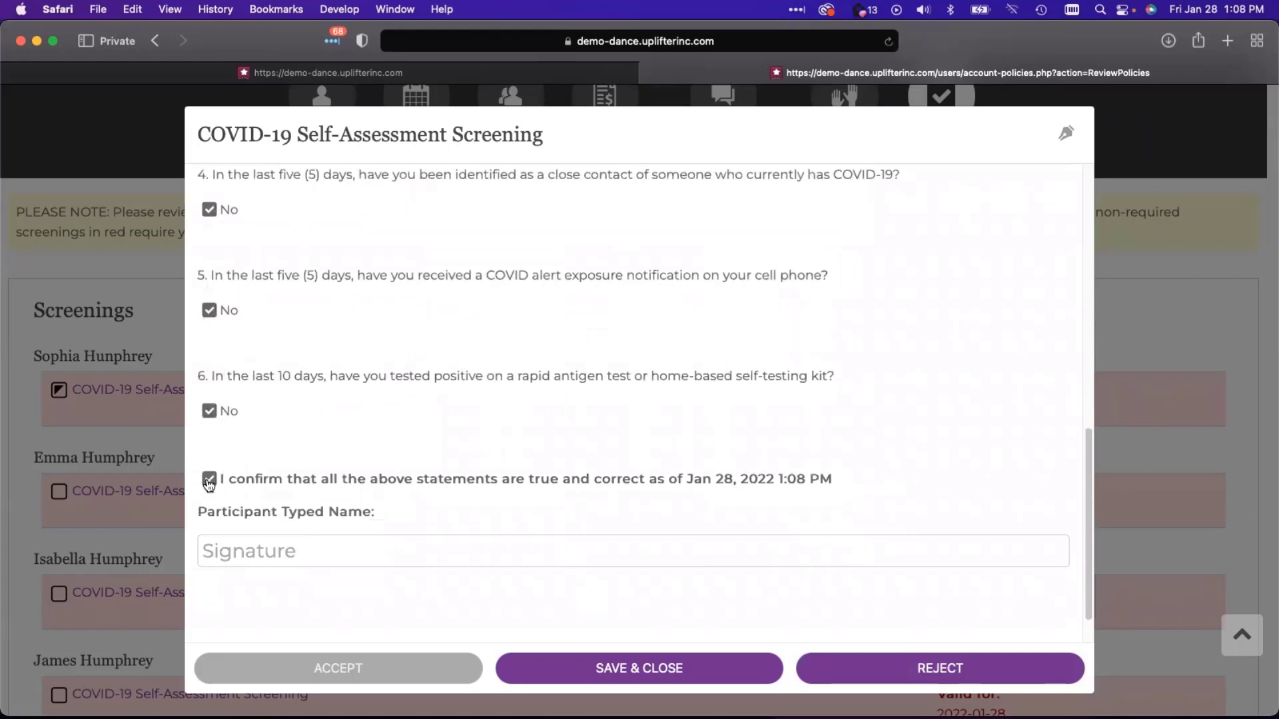
click(227, 548)
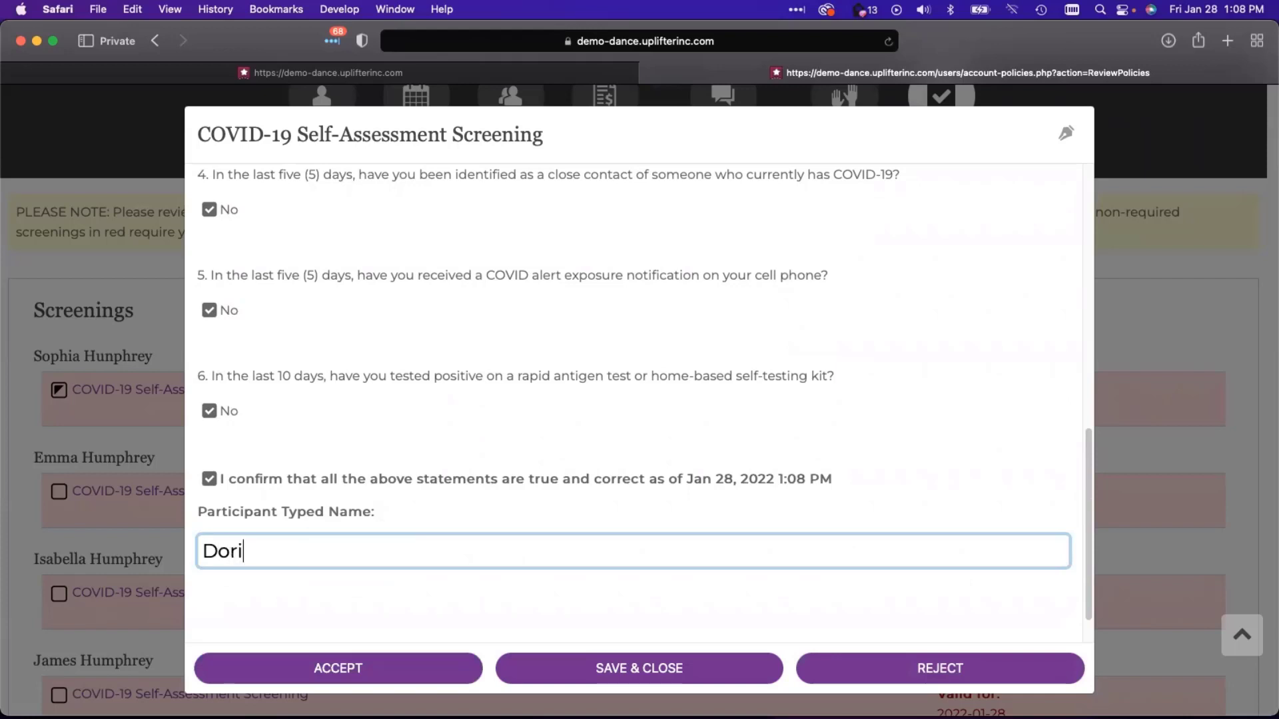
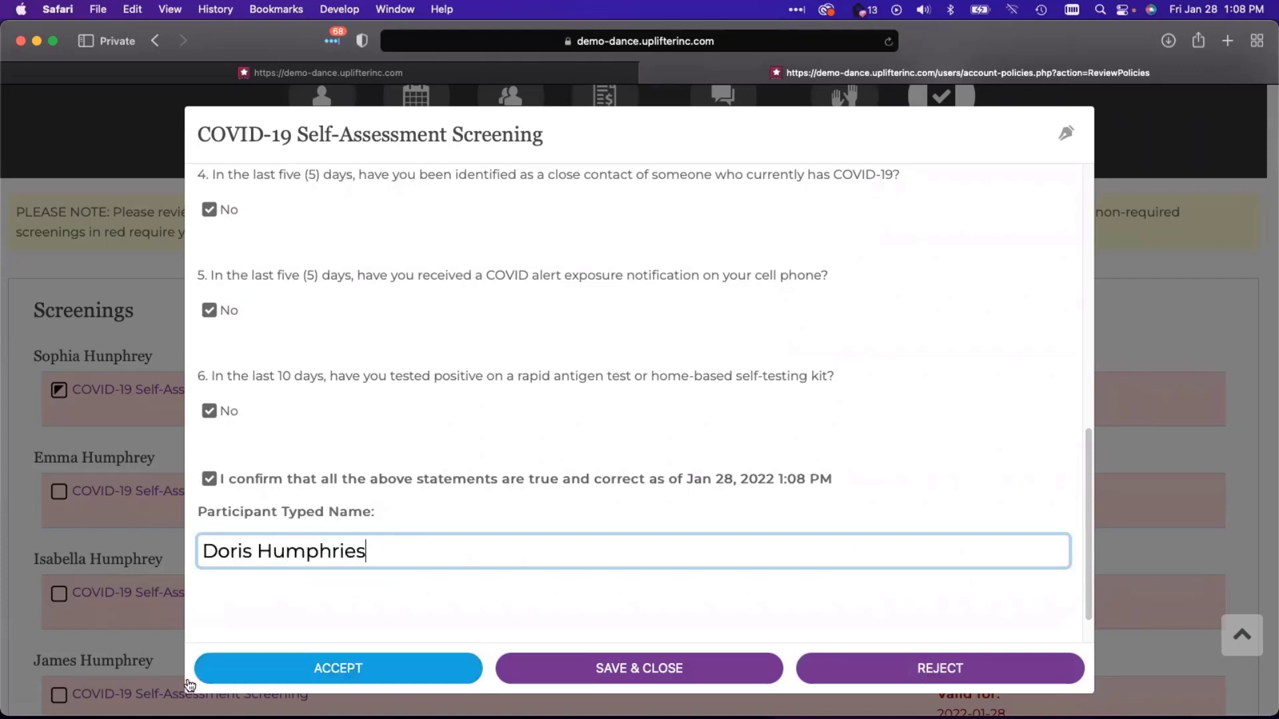
click(337, 671)
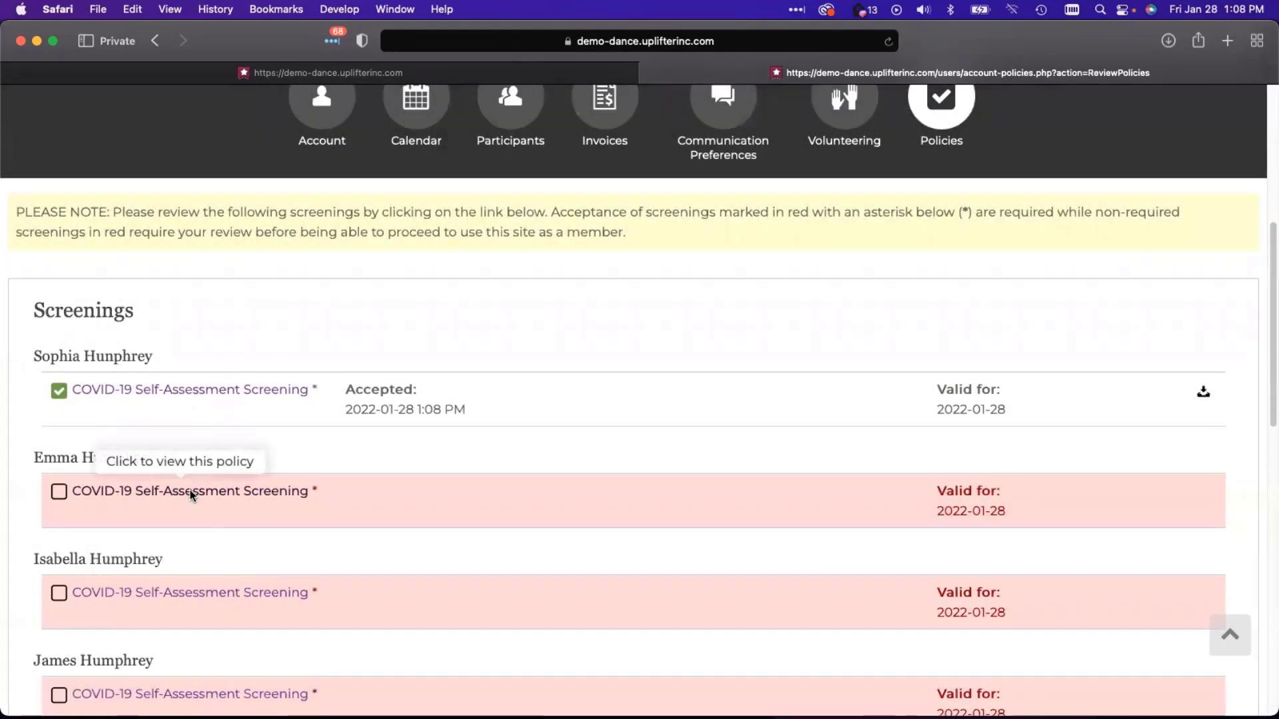
- Open the second participant's COVID-19 screening, reject it, then show all open windows
click(190, 493)
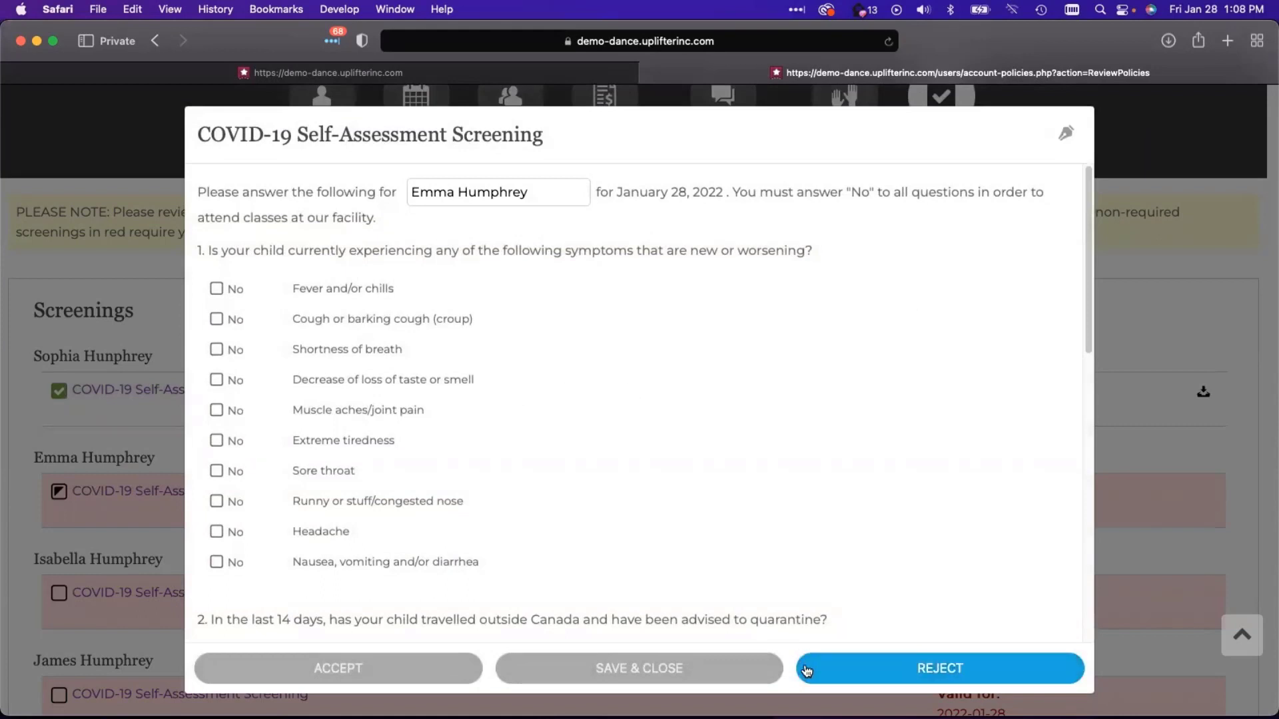
click(904, 668)
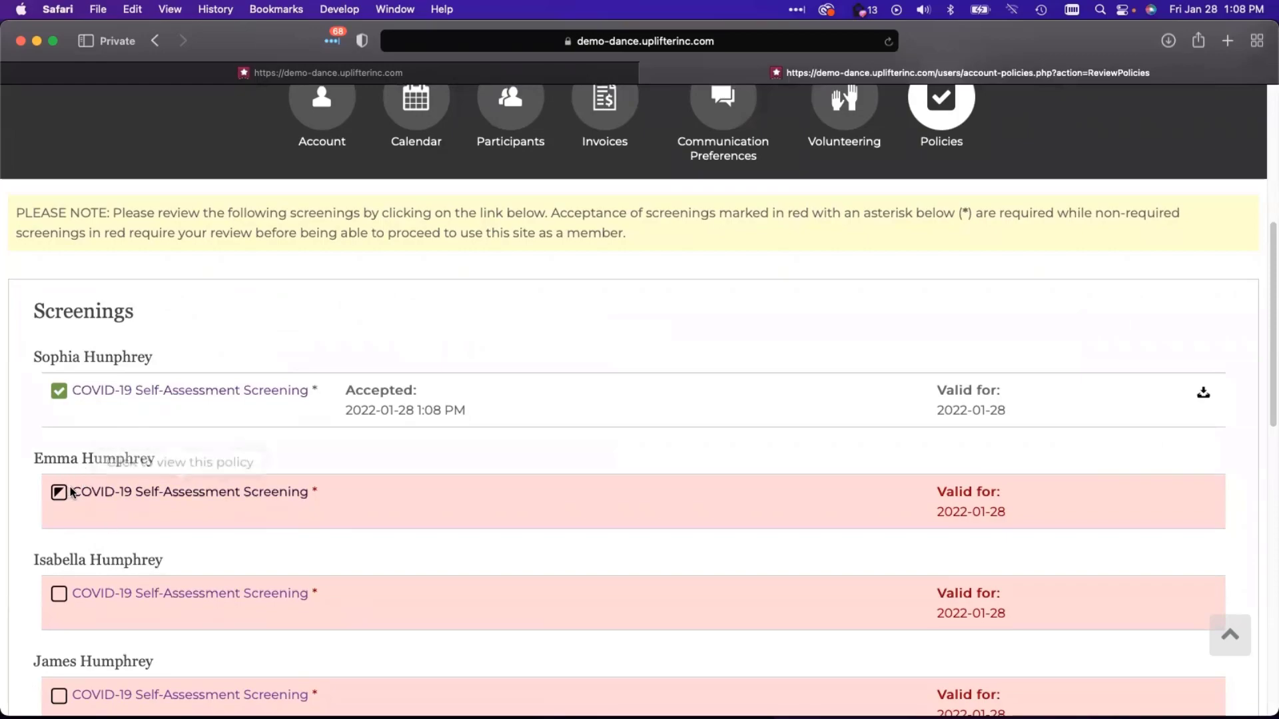
key(ctrl+Up)
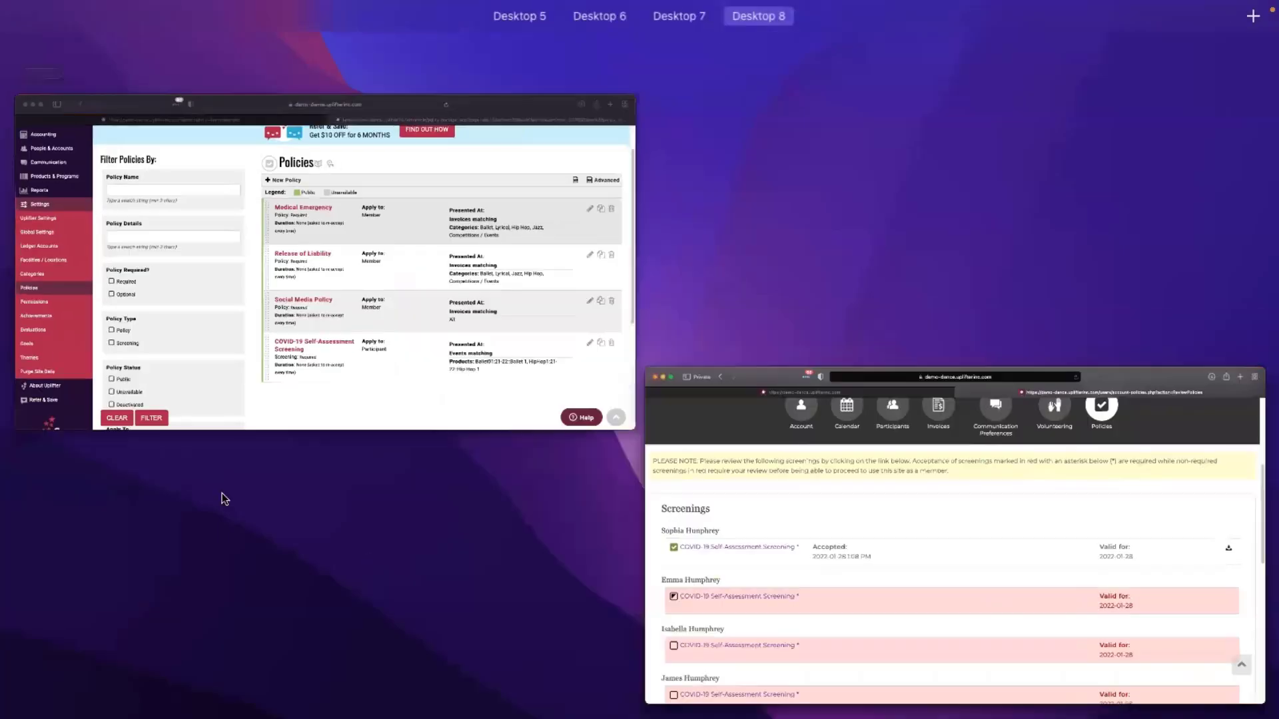
- From the admin dashboard, open today's Ballet 1 attendance sheet with its COVID-19 screening statuses
click(409, 314)
scroll(455, 211, up, 3)
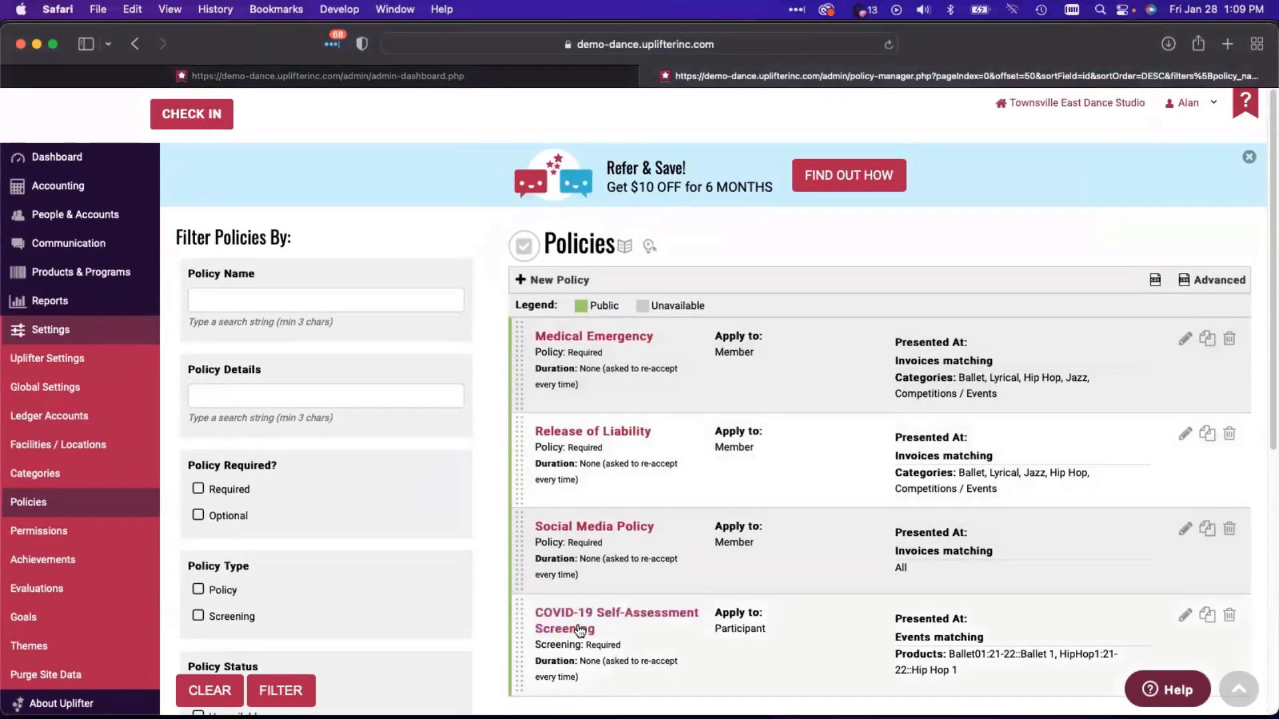
click(287, 74)
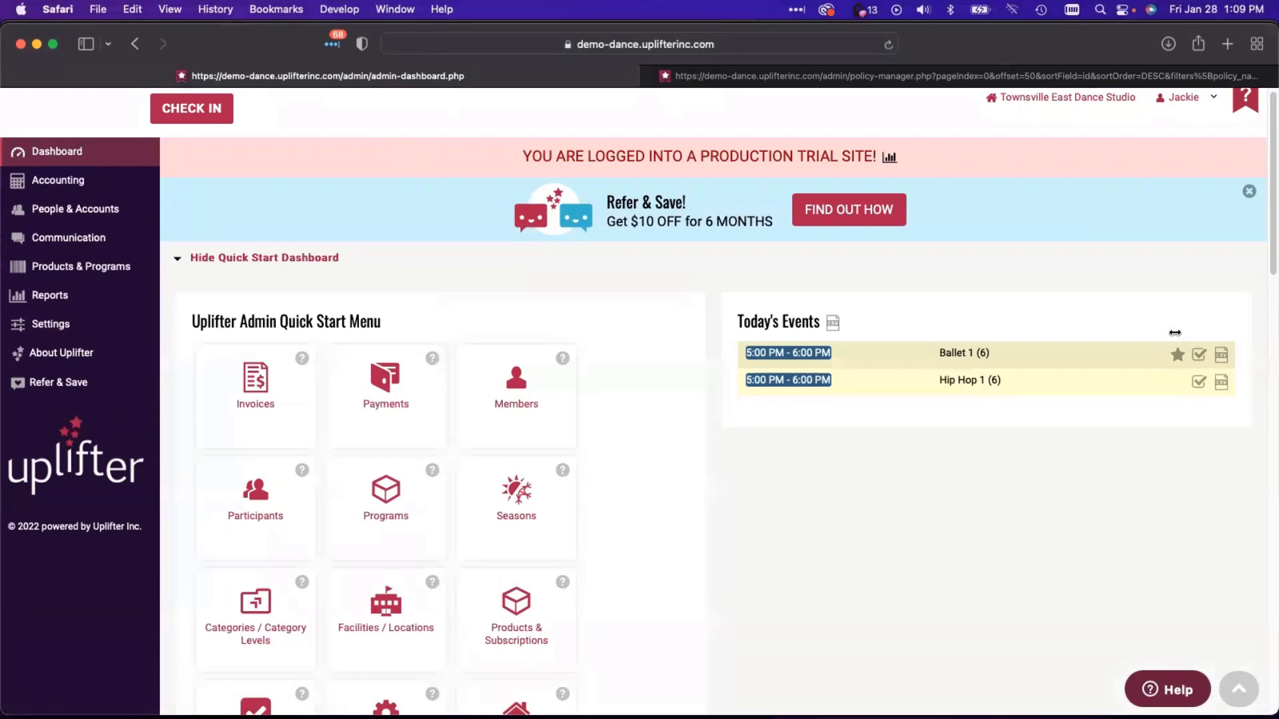
click(1198, 357)
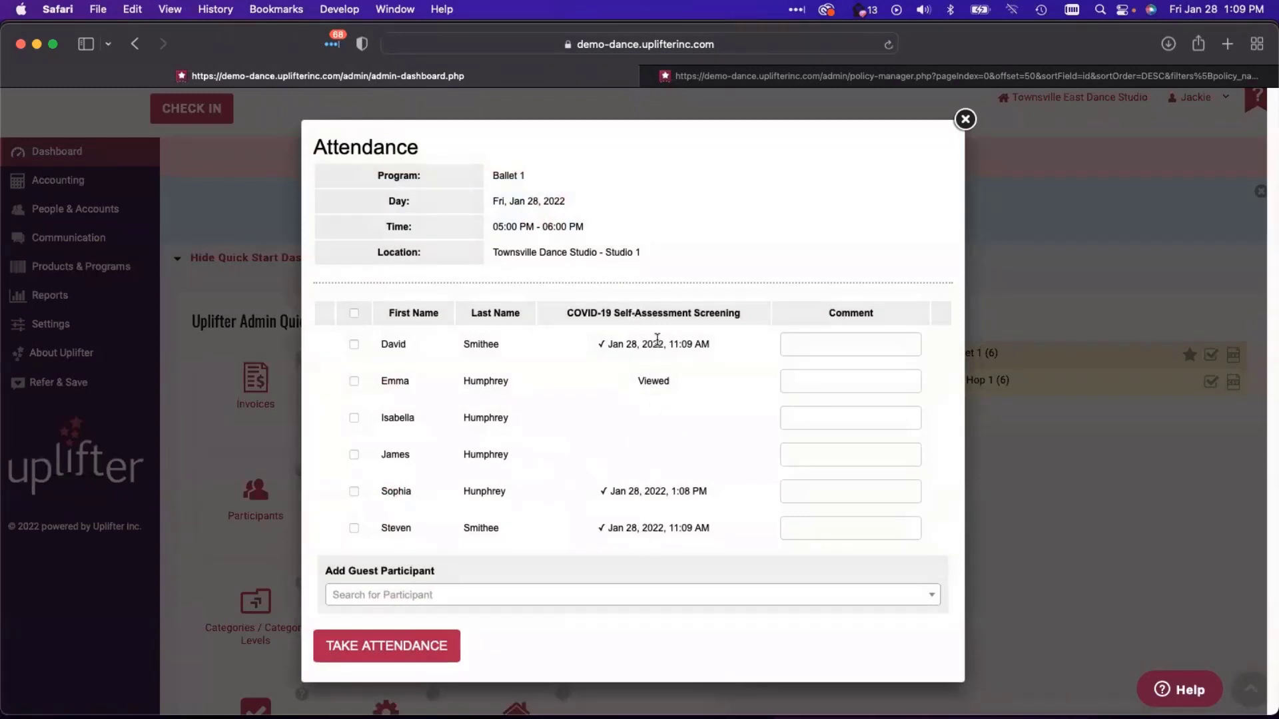
double_click(654, 381)
drag(598, 344, 713, 333)
click(713, 347)
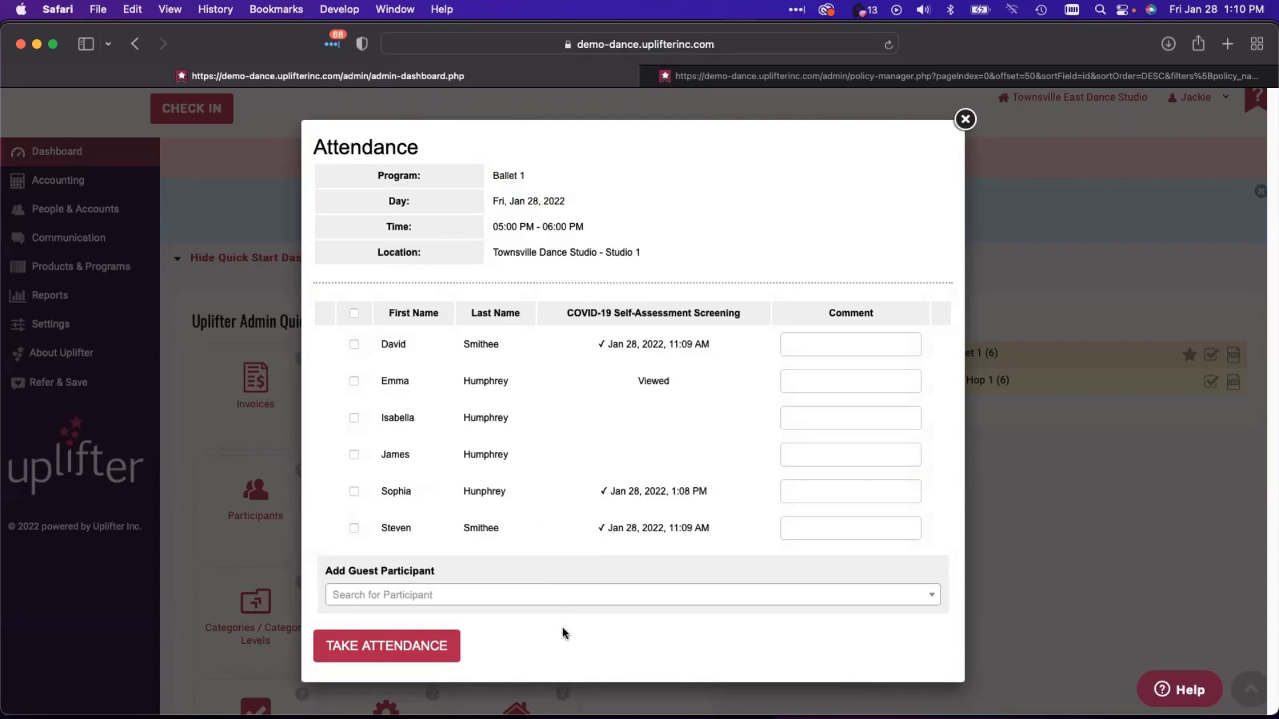
- Close the attendance list and open the COVID-19 screening policy from the policy manager
click(965, 120)
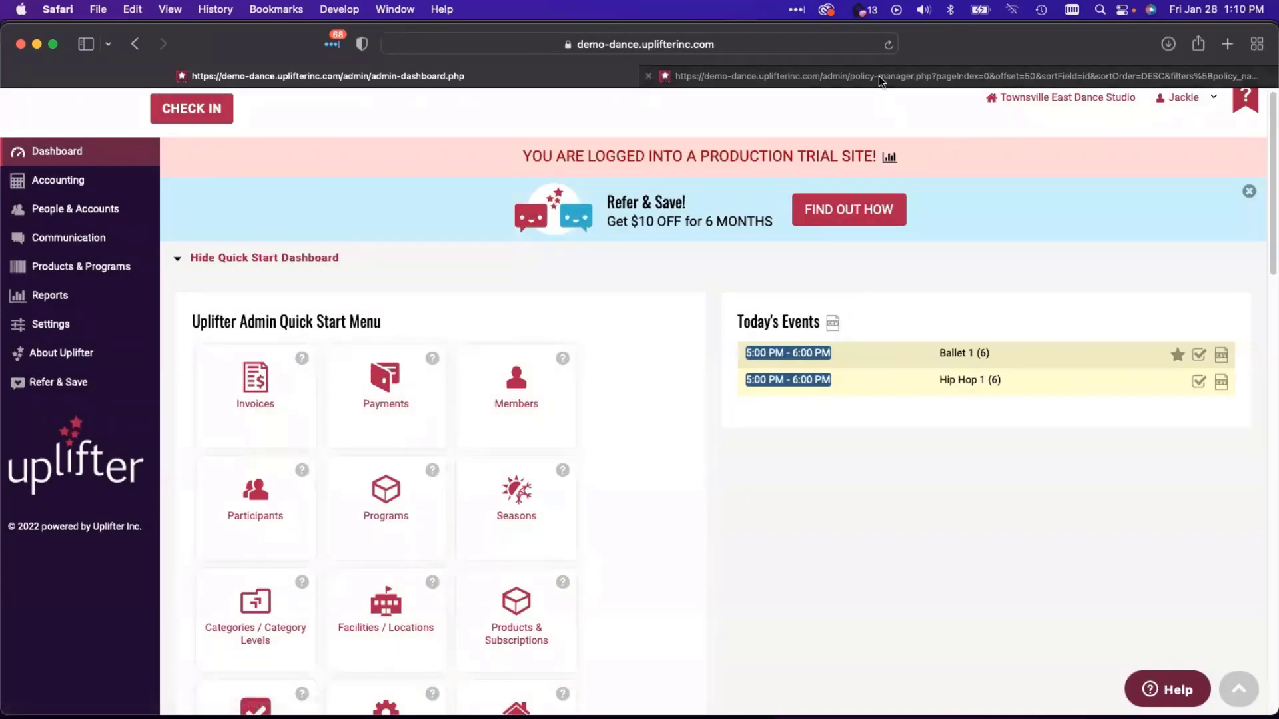
click(877, 75)
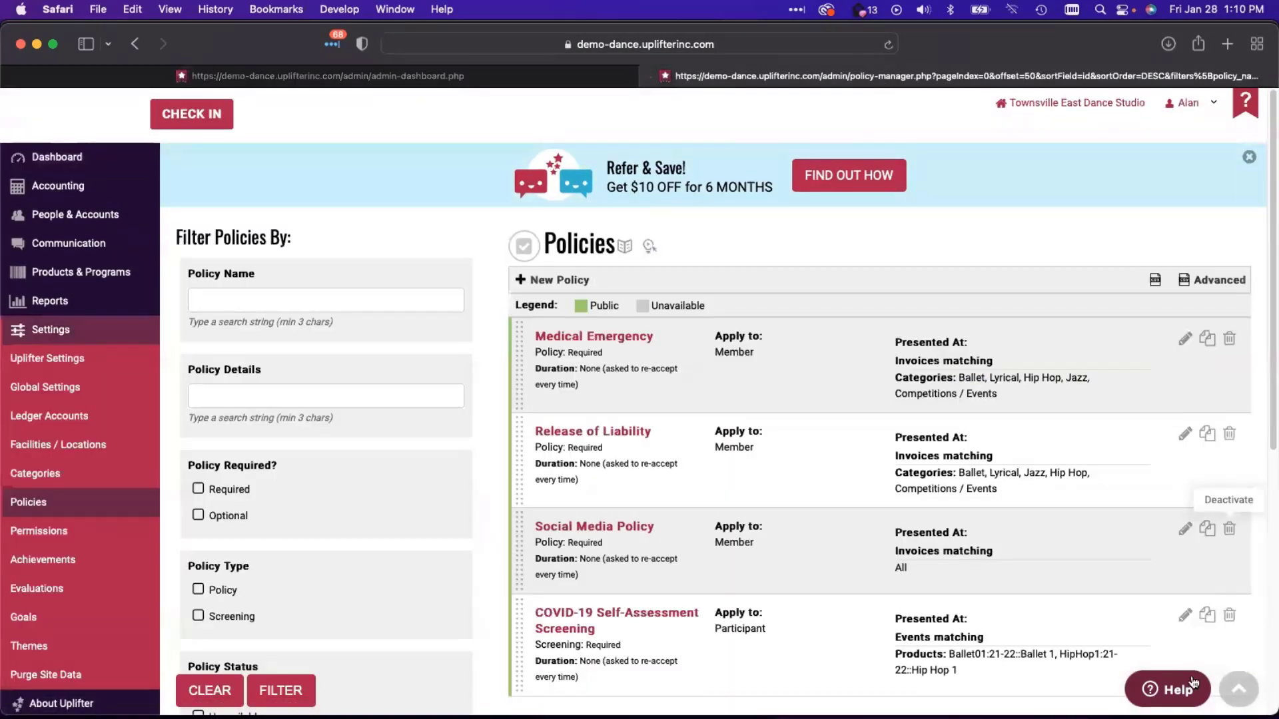
click(1185, 615)
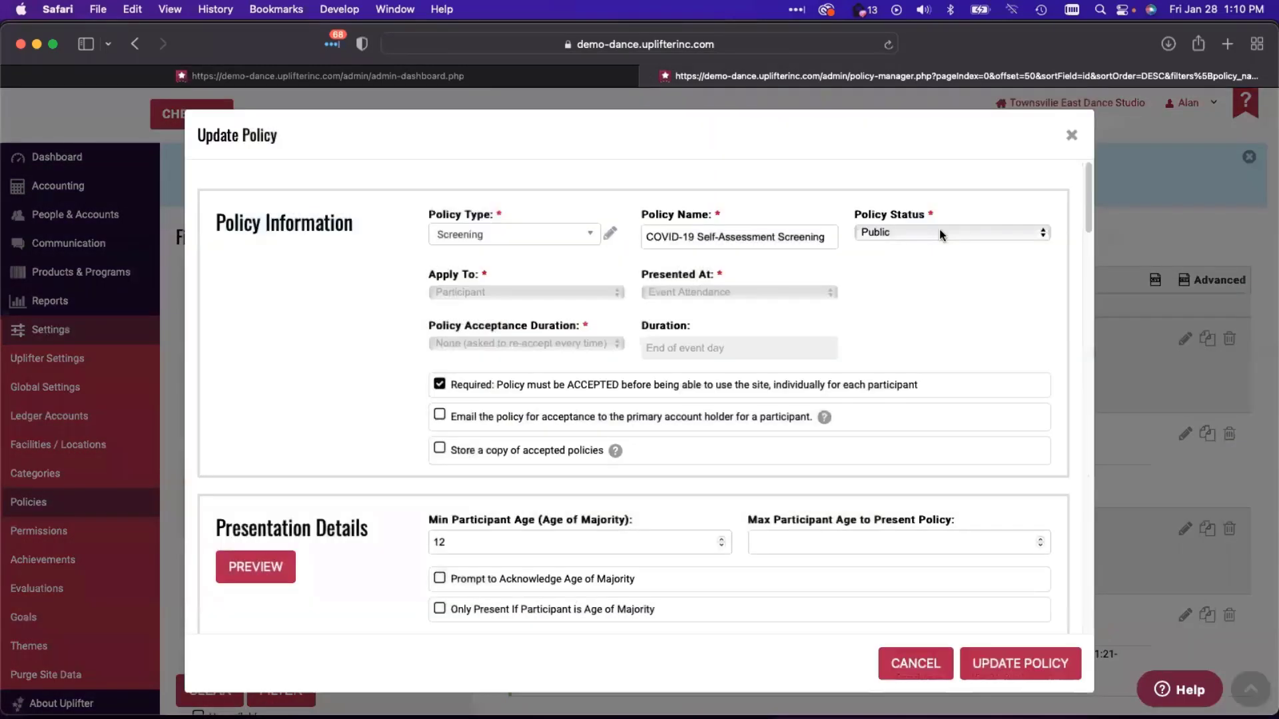
- Change the policy status to Unavailable, then close the editor and discard the unsaved change
click(939, 231)
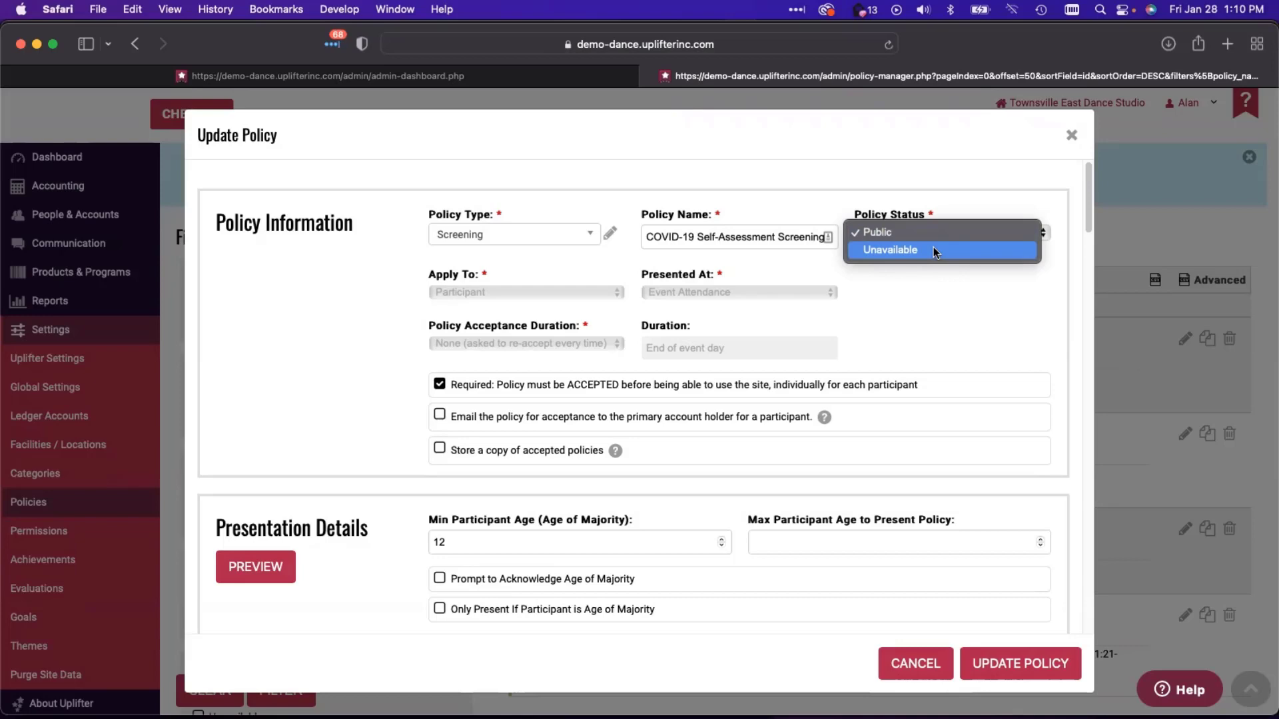
click(932, 250)
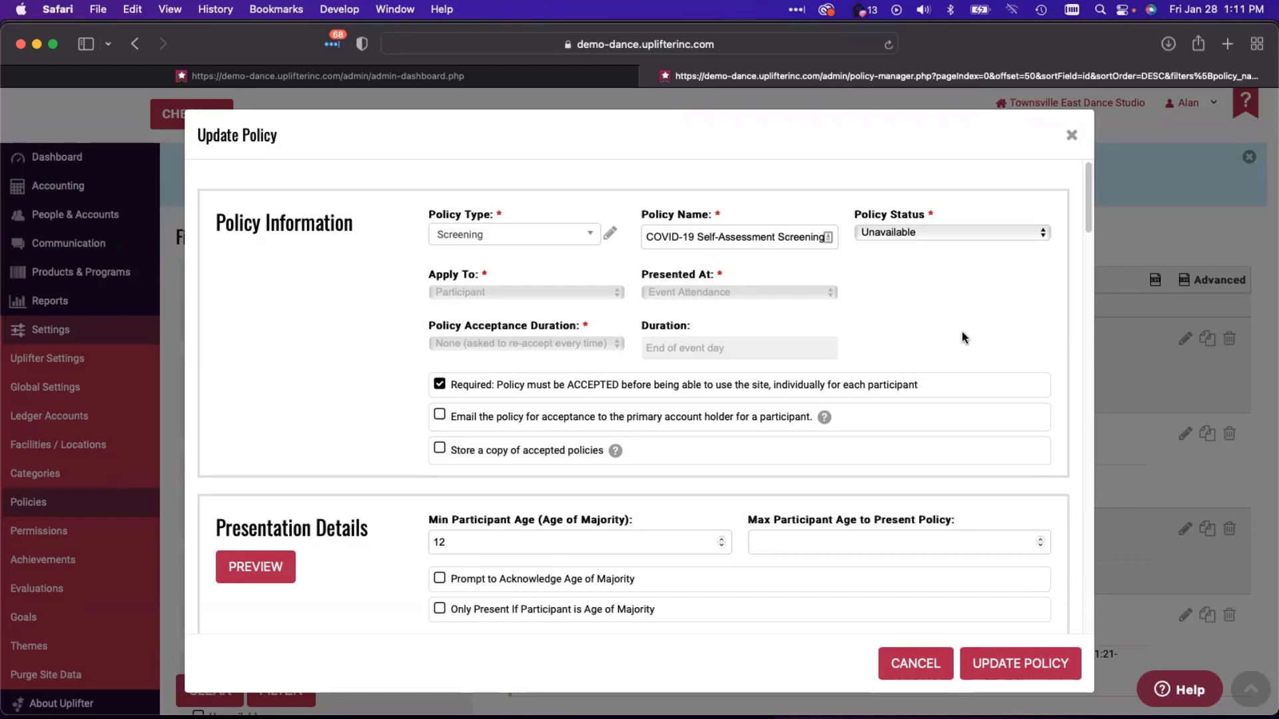
click(1068, 137)
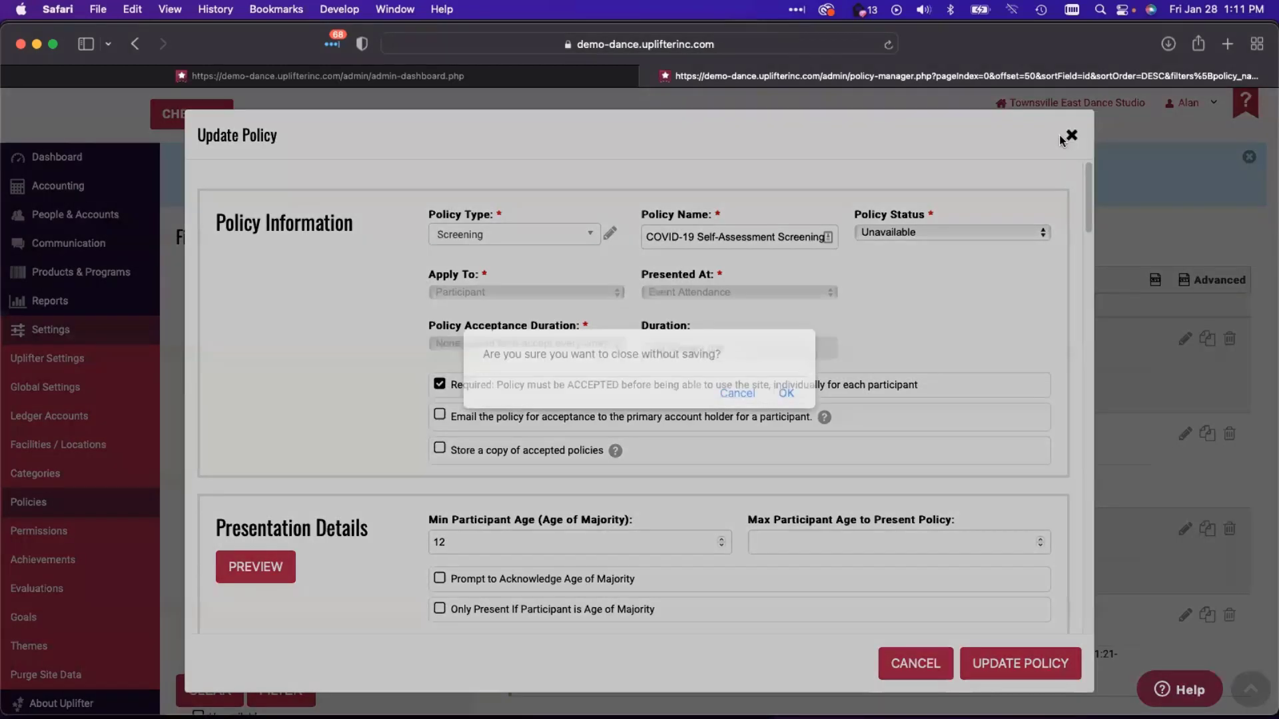
click(783, 394)
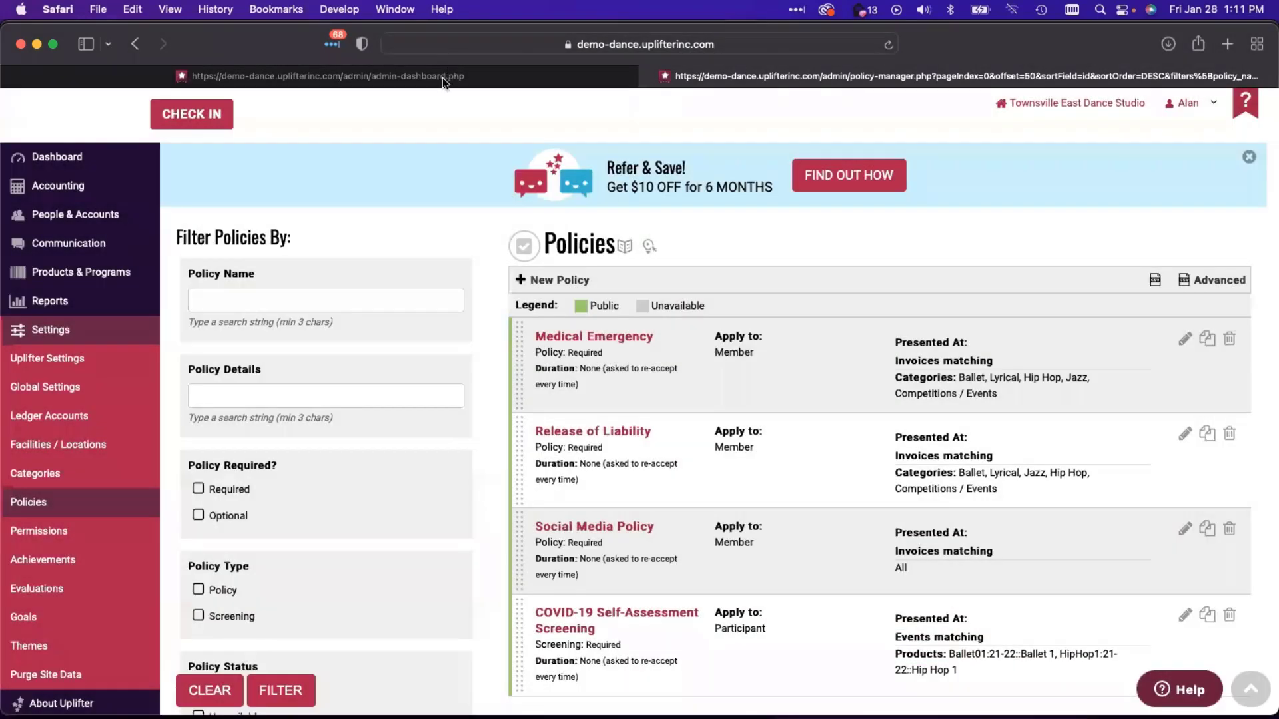
- Back on the admin dashboard, view today's Ballet 1 attendance list, then close it
click(443, 77)
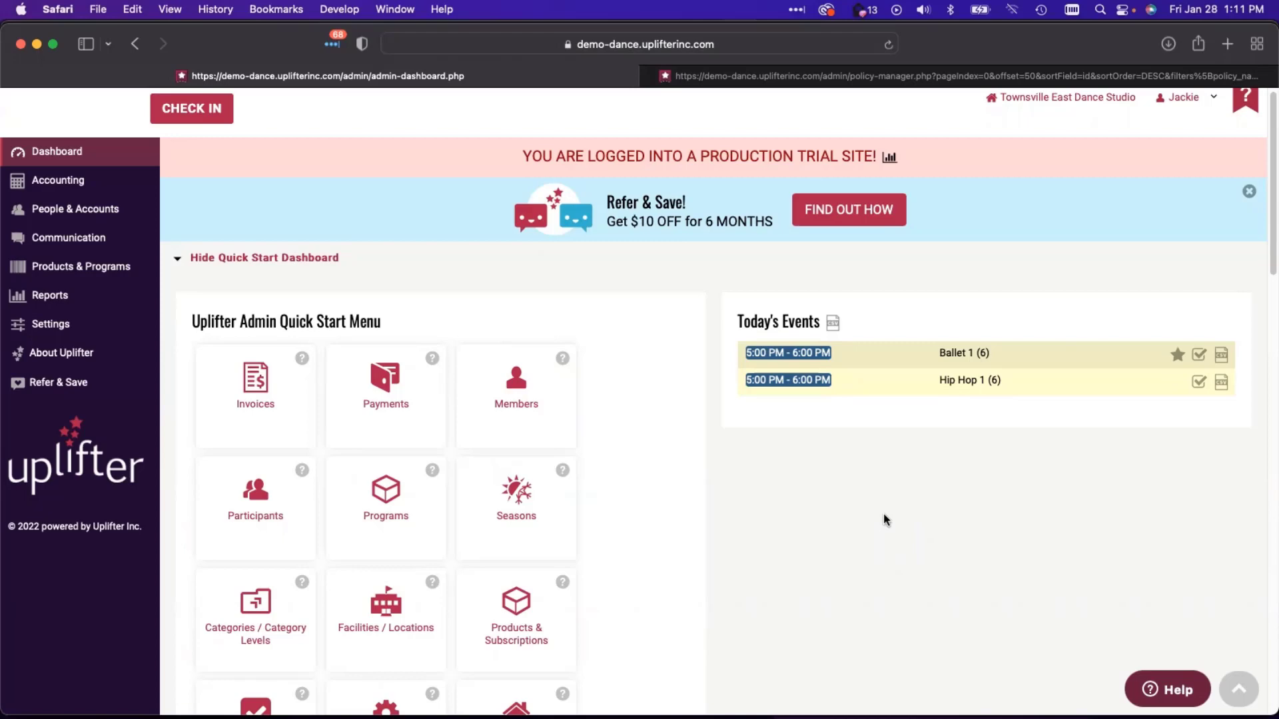
click(1199, 355)
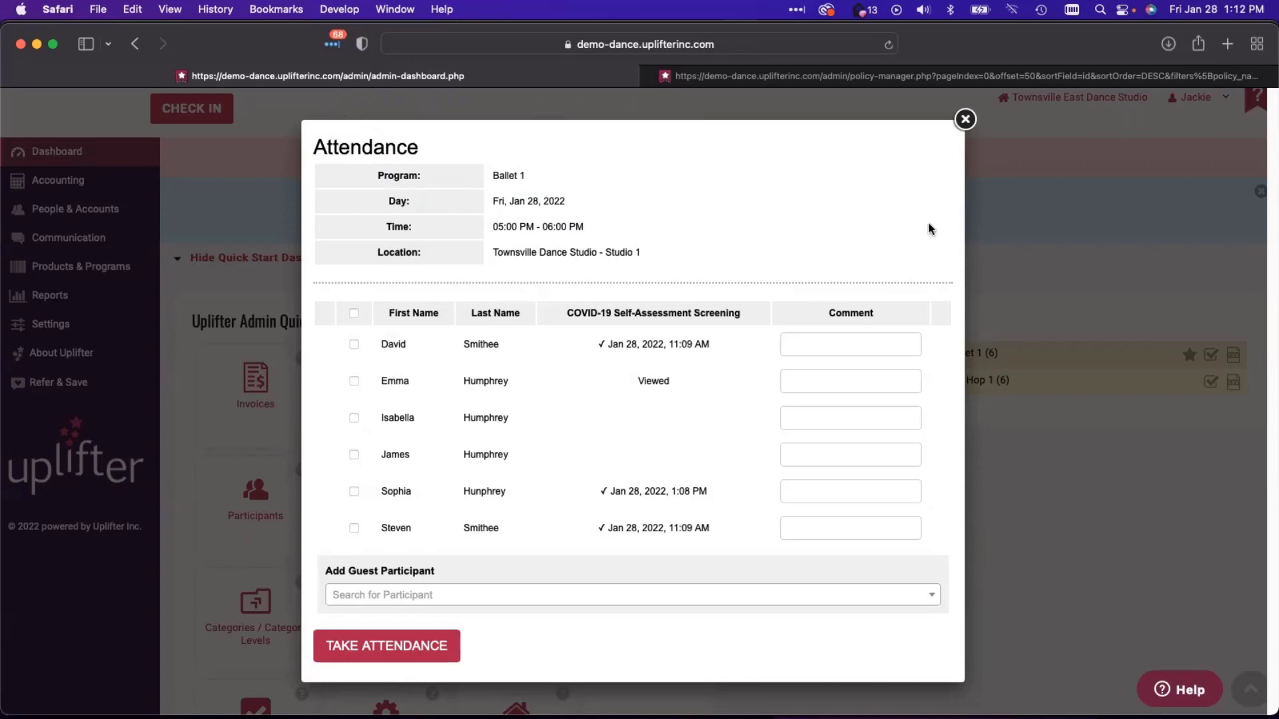
click(965, 120)
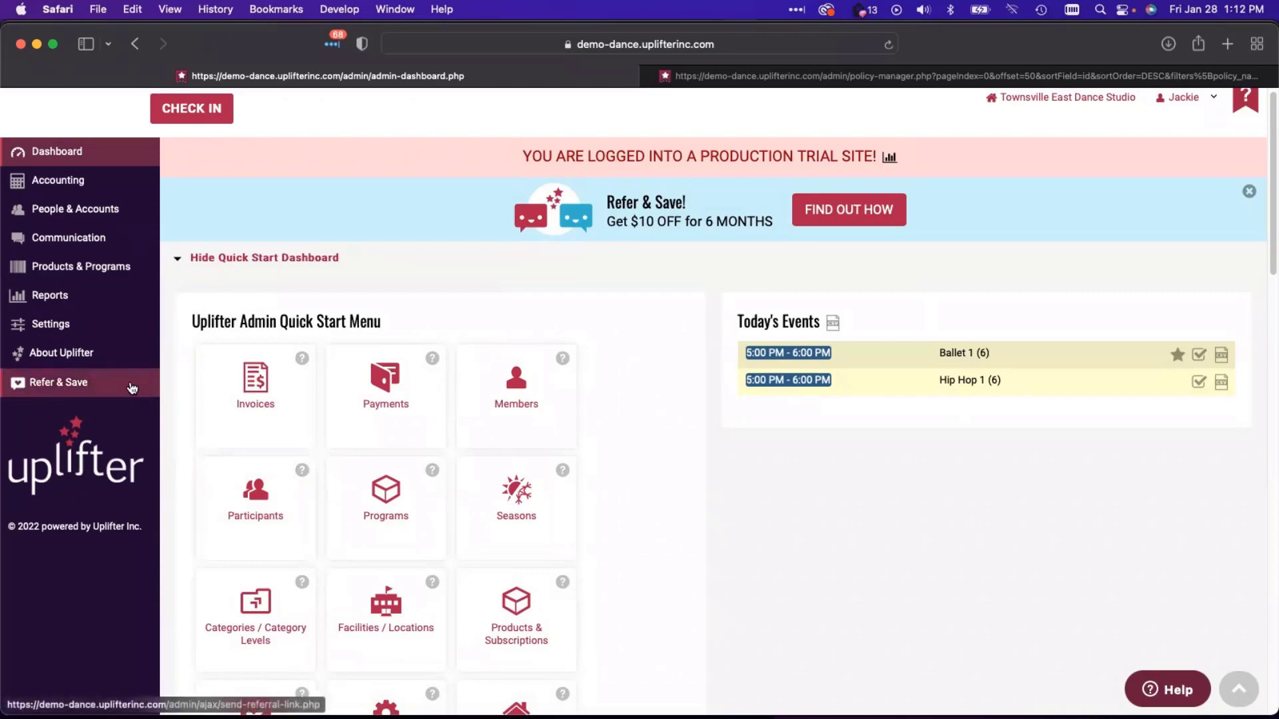
- Open the Refer & Save referral offer form
click(88, 386)
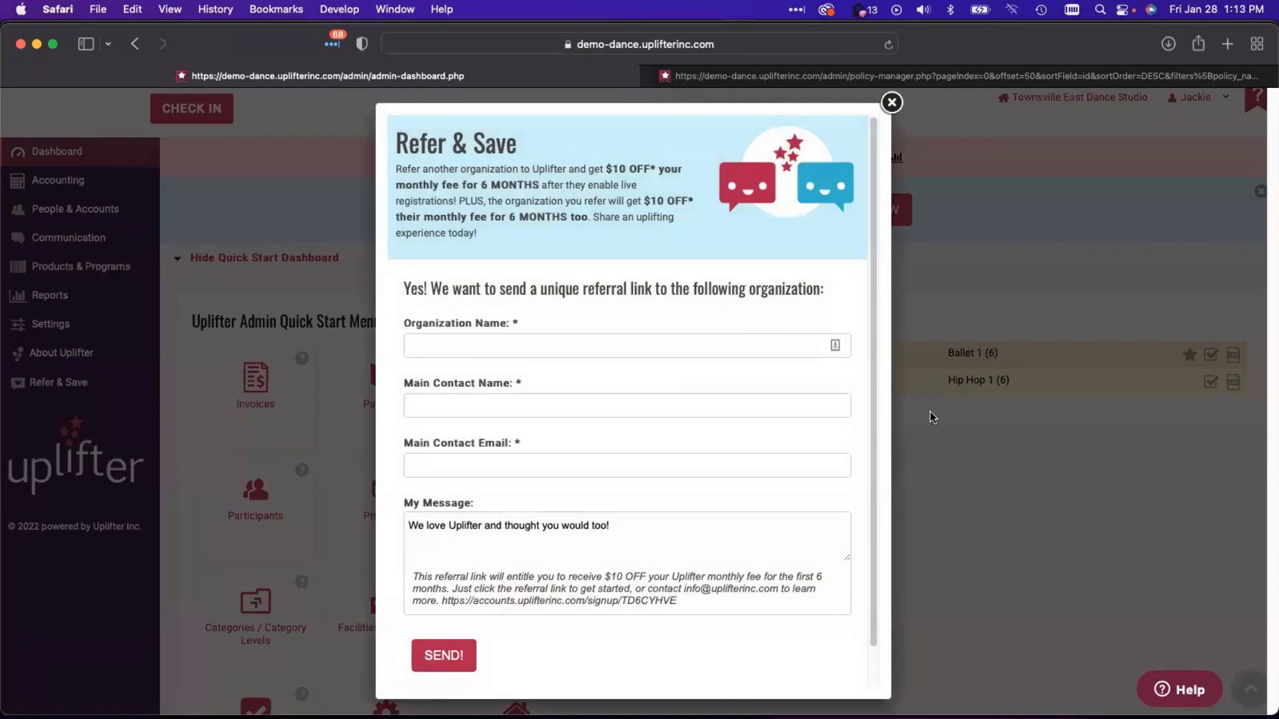
scroll(617, 471, down, 2)
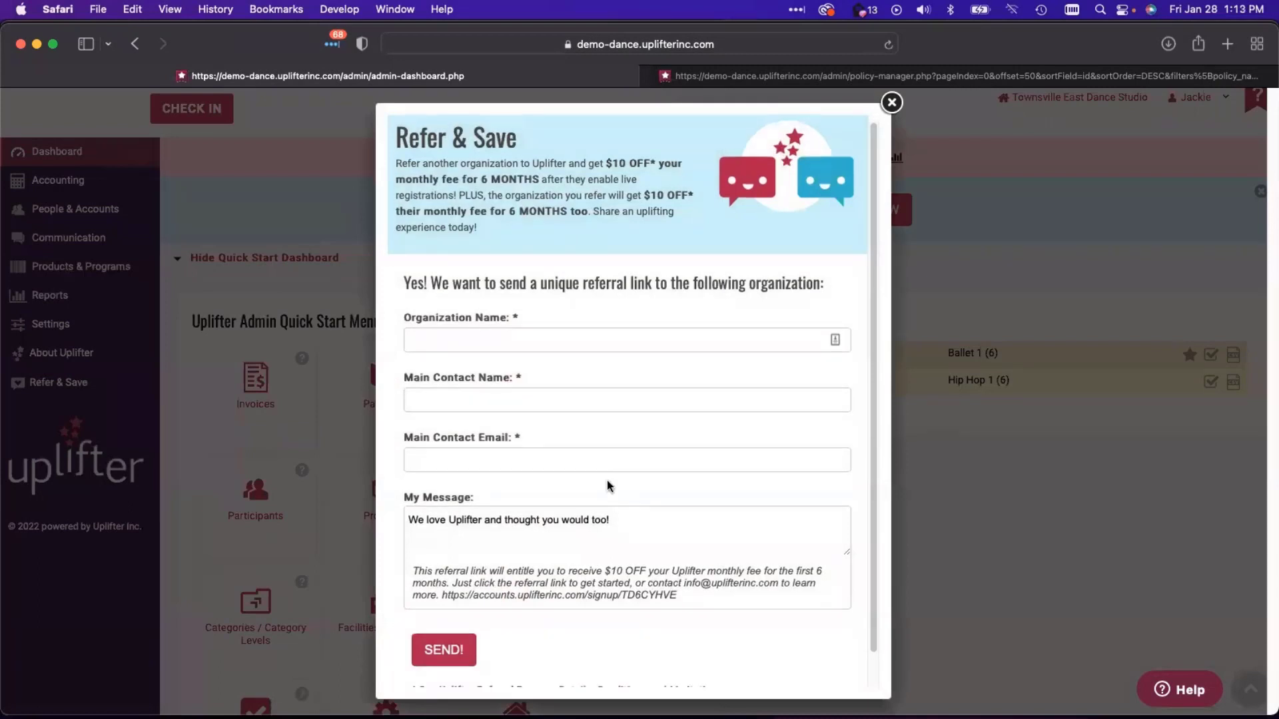
scroll(615, 477, up, 2)
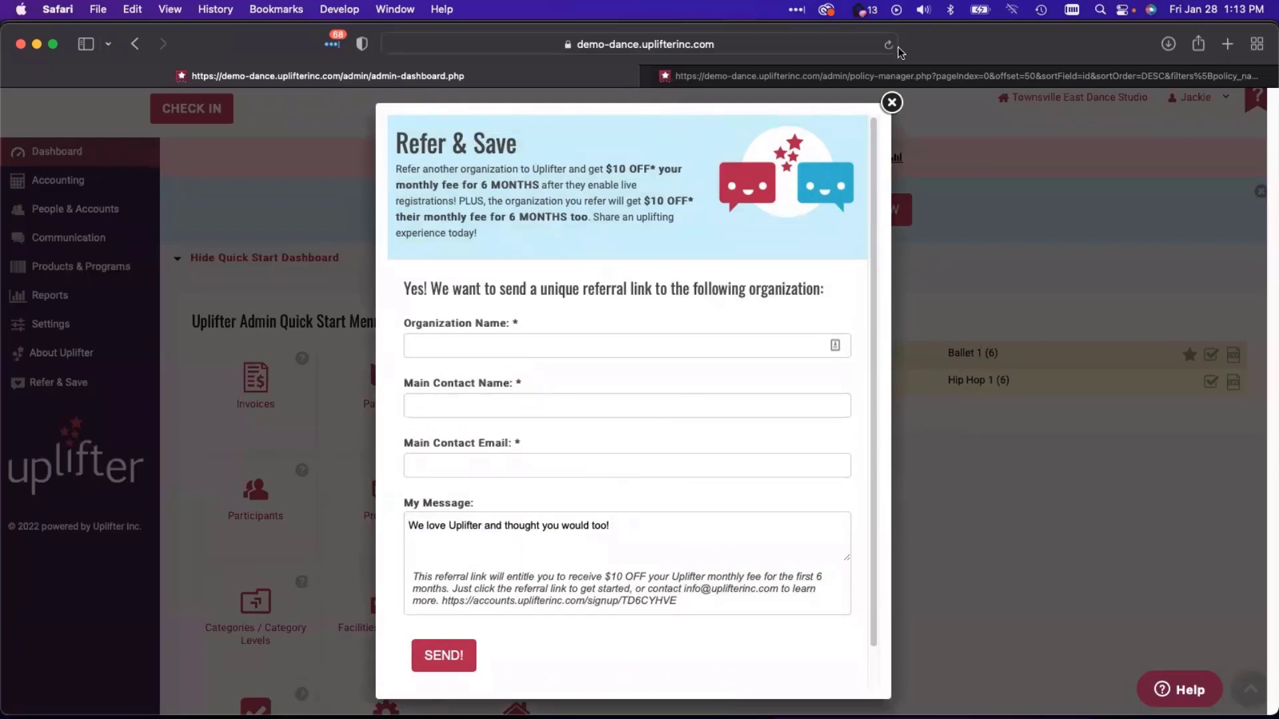
click(893, 105)
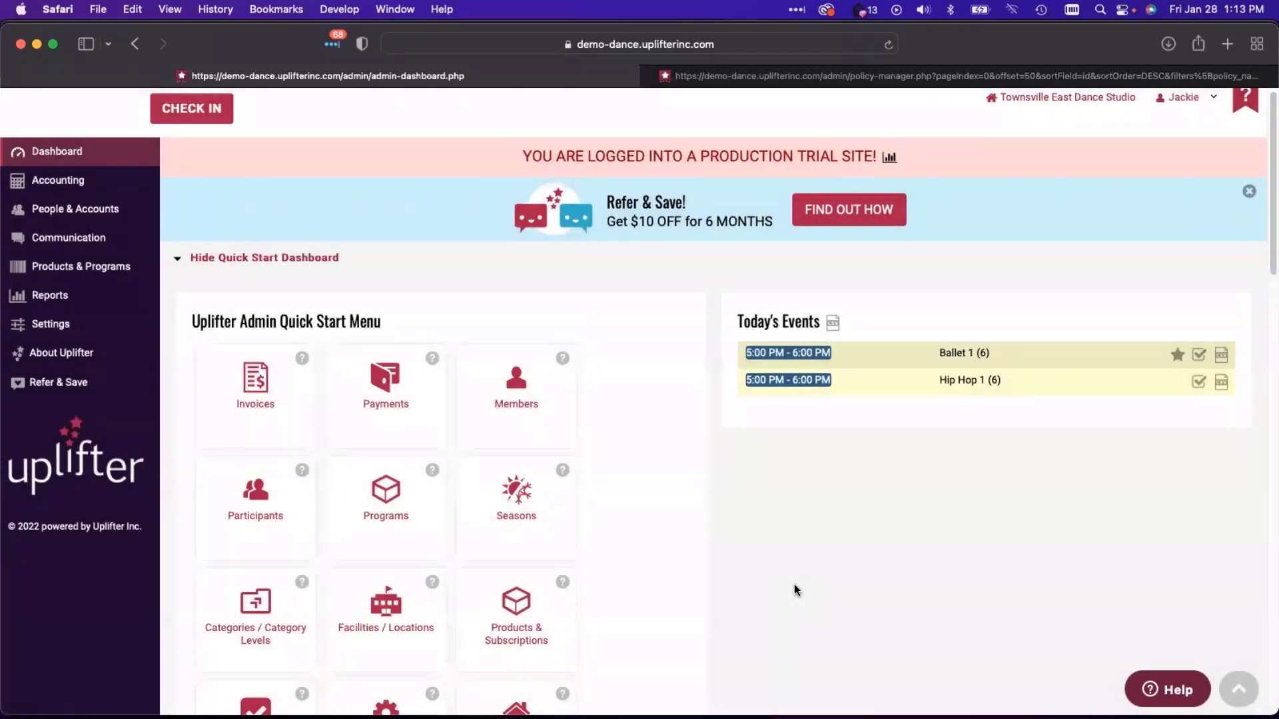